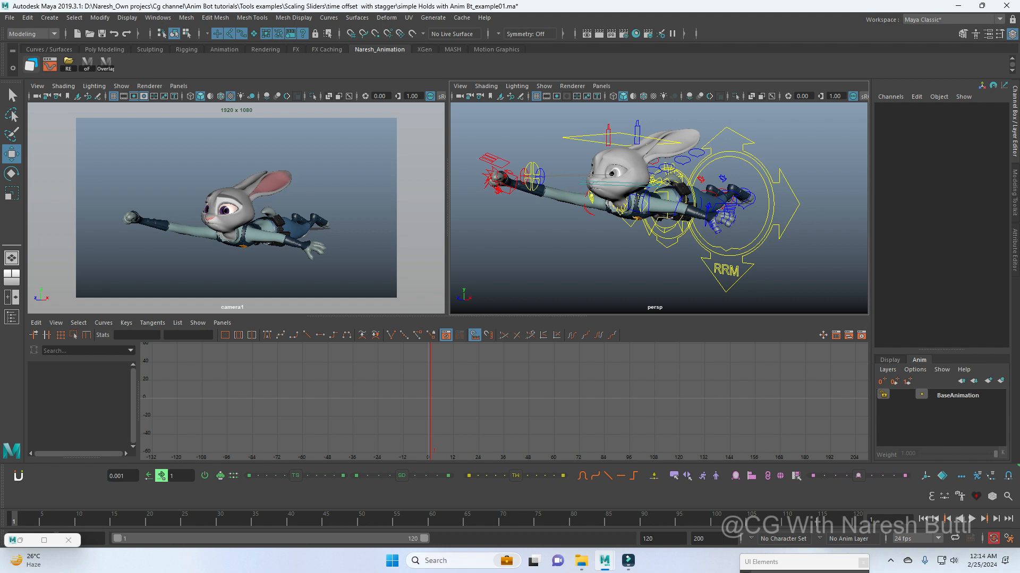
Step: Create an animation layer from the character's spine controls and root secondary control, and name it wave
left_click(630, 227)
left_click_drag(630, 226, 661, 227, "alt")
left_click(636, 231, "shift")
left_click(656, 230, "shift")
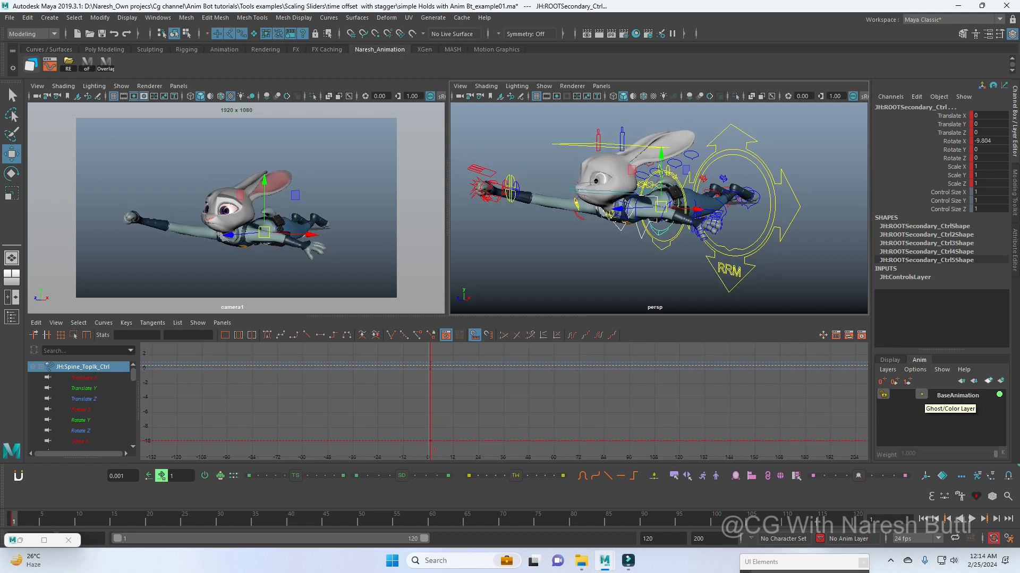
left_click(1000, 382)
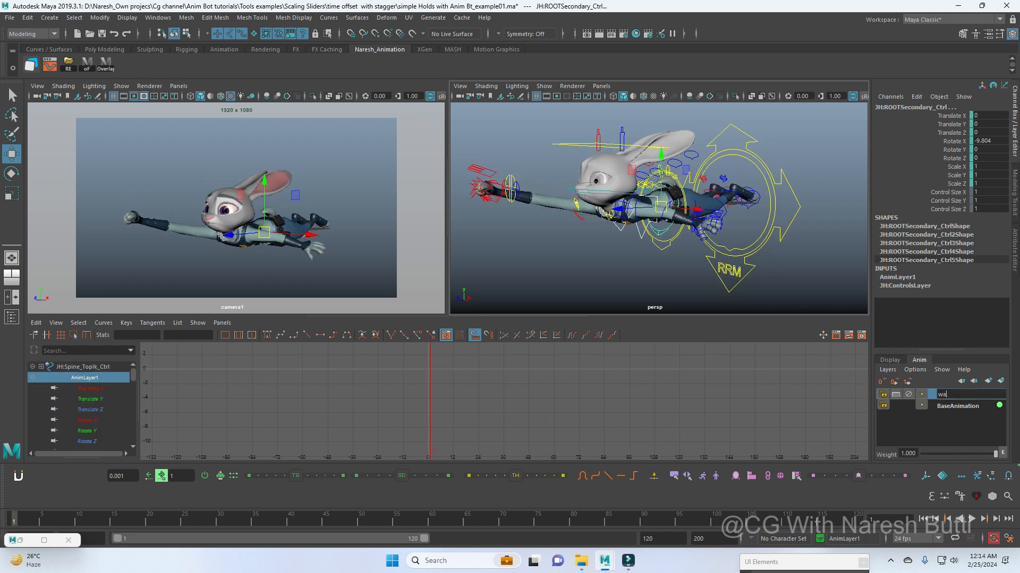
type("wave")
key("Return")
Step: Key the spine and root secondary controls in the wave layer at frames 1, 10 and 20
scroll(658, 207, "up", 3)
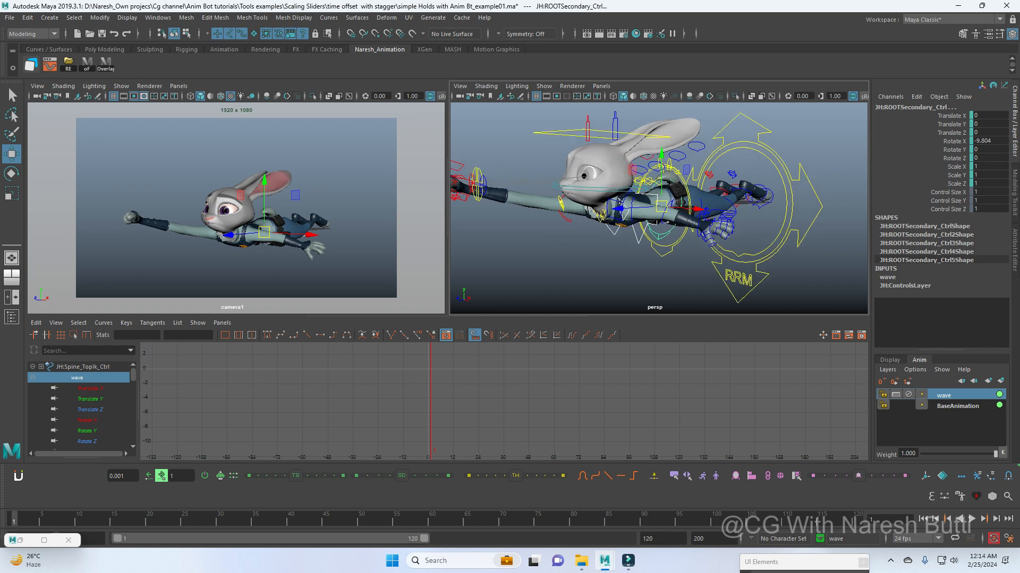
scroll(658, 207, "down", 3)
key("s")
key("f")
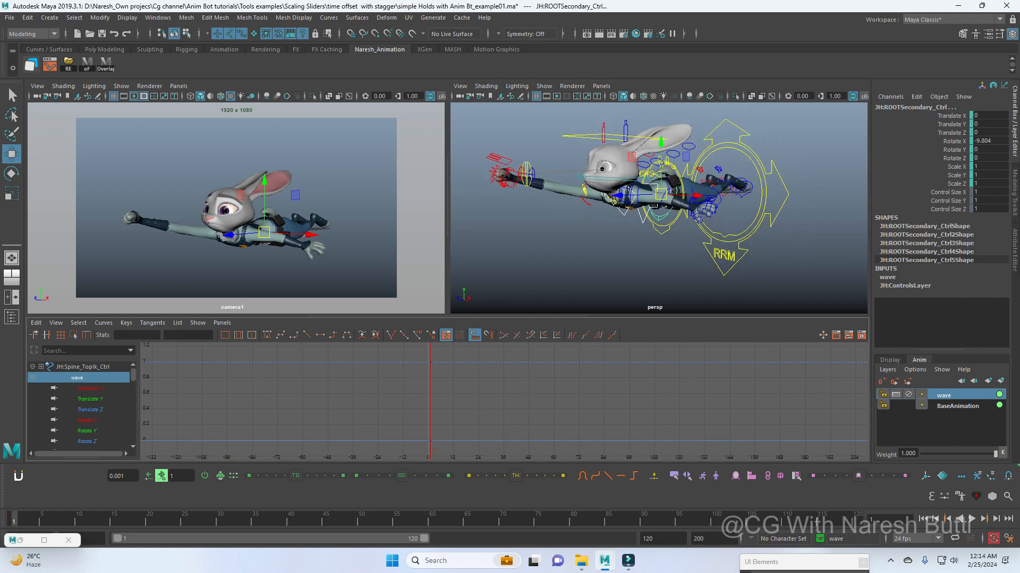
key("s")
key("alt+shift+v")
Step: Raise the spine and root secondary controls at frame 10, bringing the root's Translate Z to -4.1
middle_click_drag(661, 207, 639, 218, "alt")
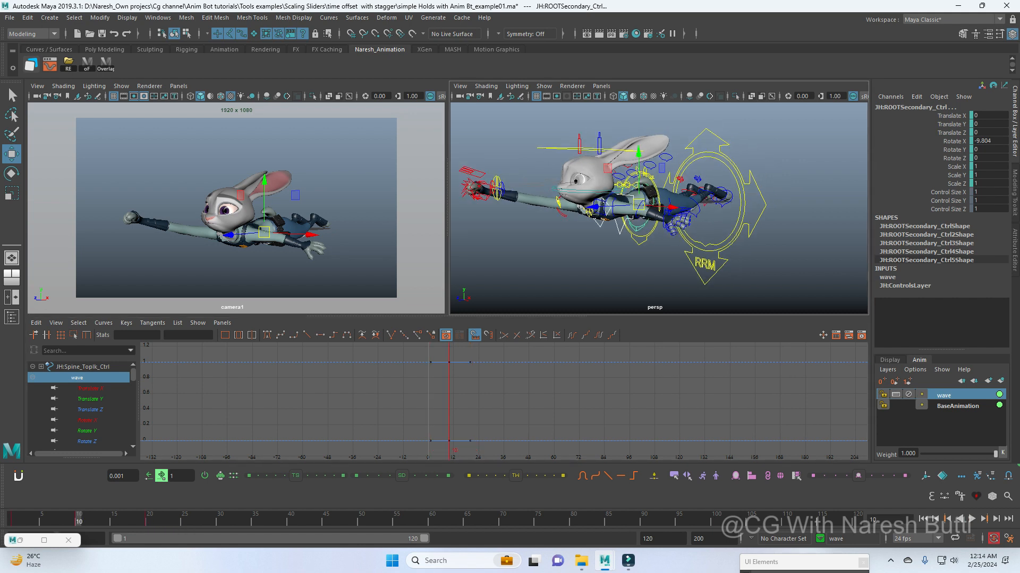
left_click_drag(638, 153, 638, 145)
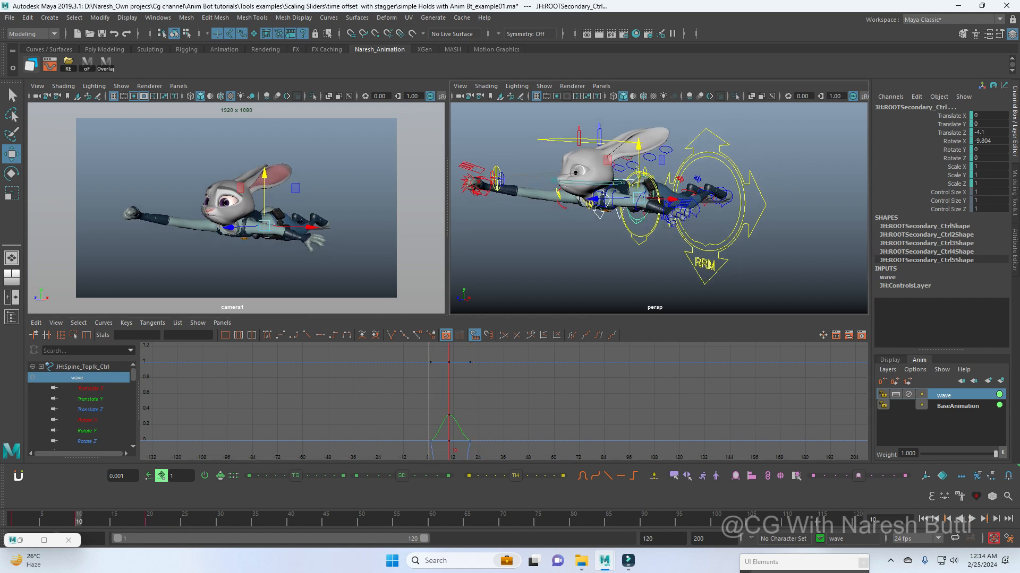
key("period")
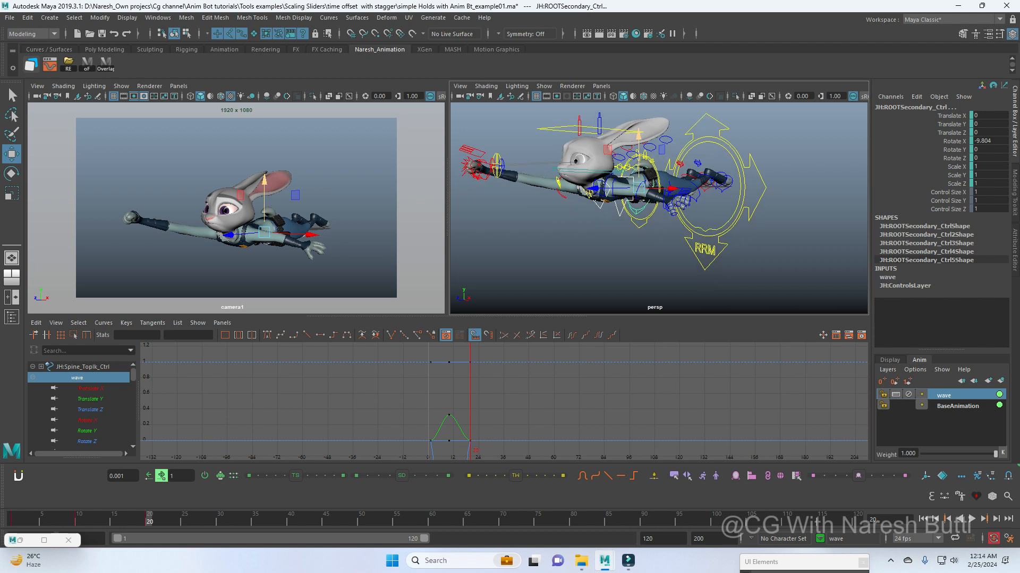
Step: Rotate the upper spine control at frame 10 to add a bend to the raised torso pose
left_click(80, 519)
left_click(596, 219)
left_click(600, 200)
key("e")
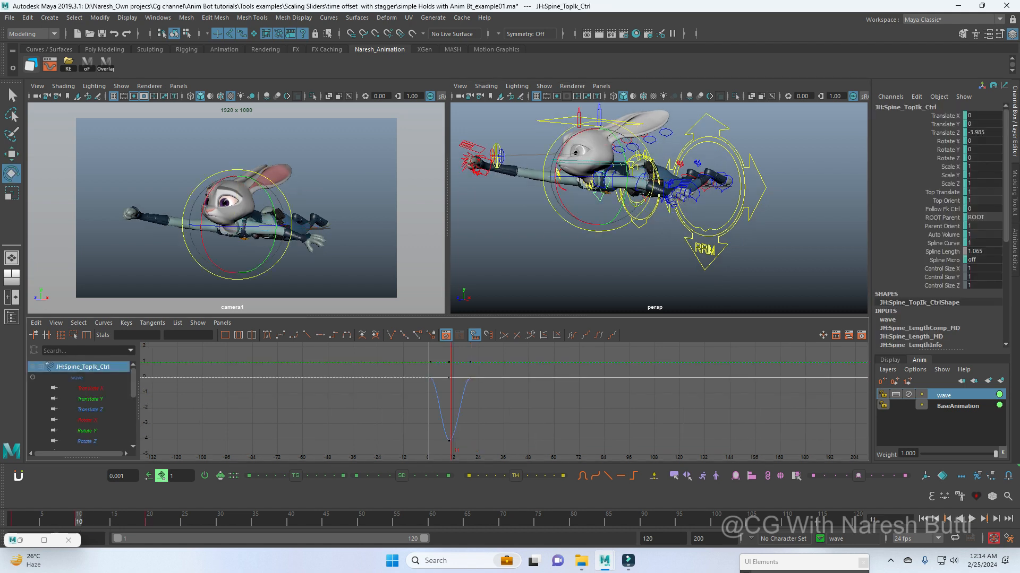
key("comma")
left_click_drag(556, 184, 555, 172)
key("w")
Step: Add the head master control to the wave layer and key it at frames 1, 10 and 20
left_click(574, 255)
left_click(621, 121)
right_click(950, 396)
left_click(930, 127)
left_click_drag(32, 518, 12, 518)
key("s")
left_click(78, 518)
key("s")
left_click(149, 519)
key("s")
Step: Tilt the head master control at frame 10 and check the pose against the neighbouring keys
left_click(79, 518)
key("e")
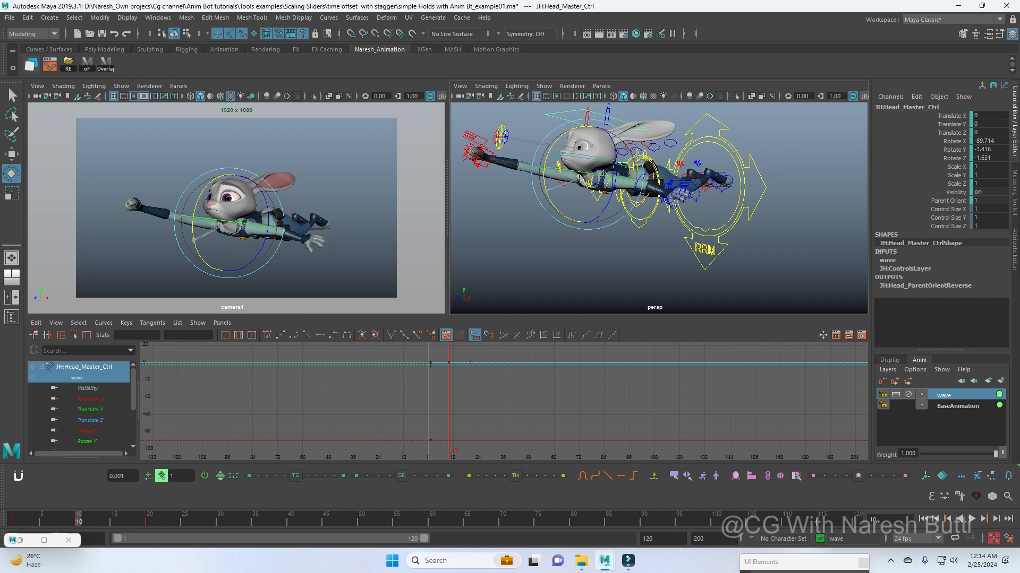
left_click_drag(546, 191, 546, 200)
key("comma")
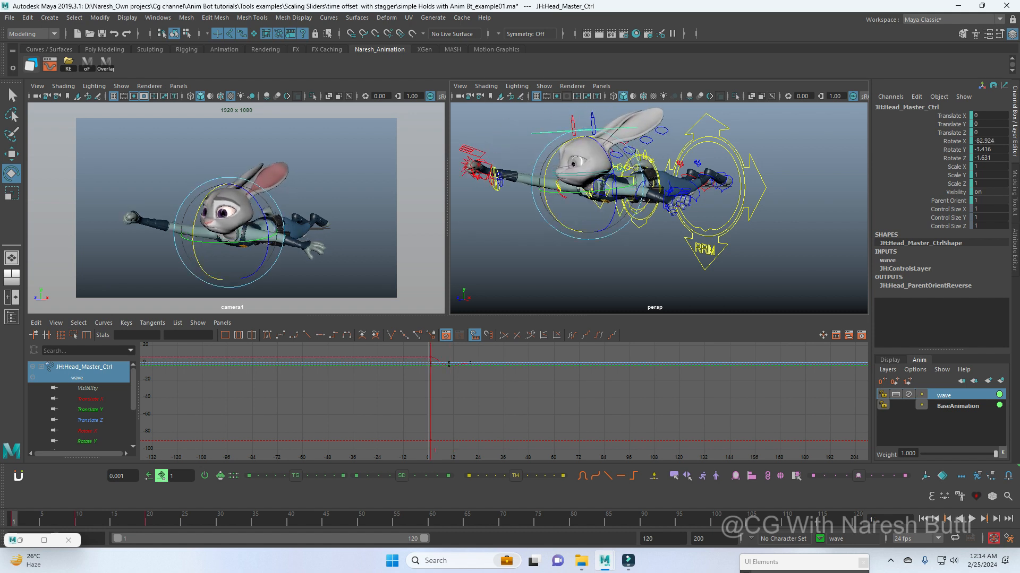
scroll(659, 209, "down", 2)
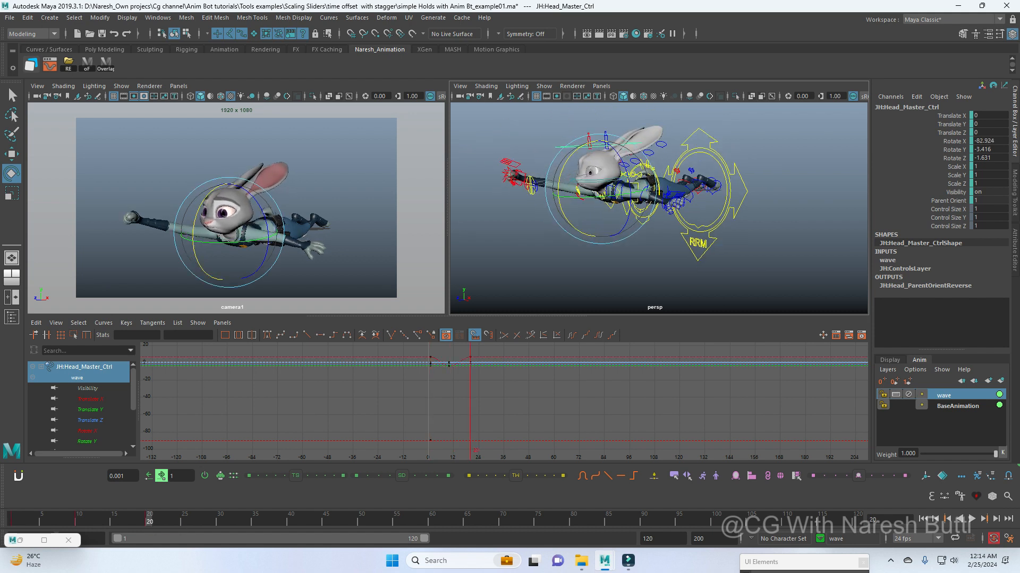
Step: Add the hip, knee and ankle FK controls of the legs to the wave layer
right_click(947, 397)
left_click(948, 160)
scroll(659, 208, "up", 4)
left_click_drag(658, 208, 616, 210, "alt")
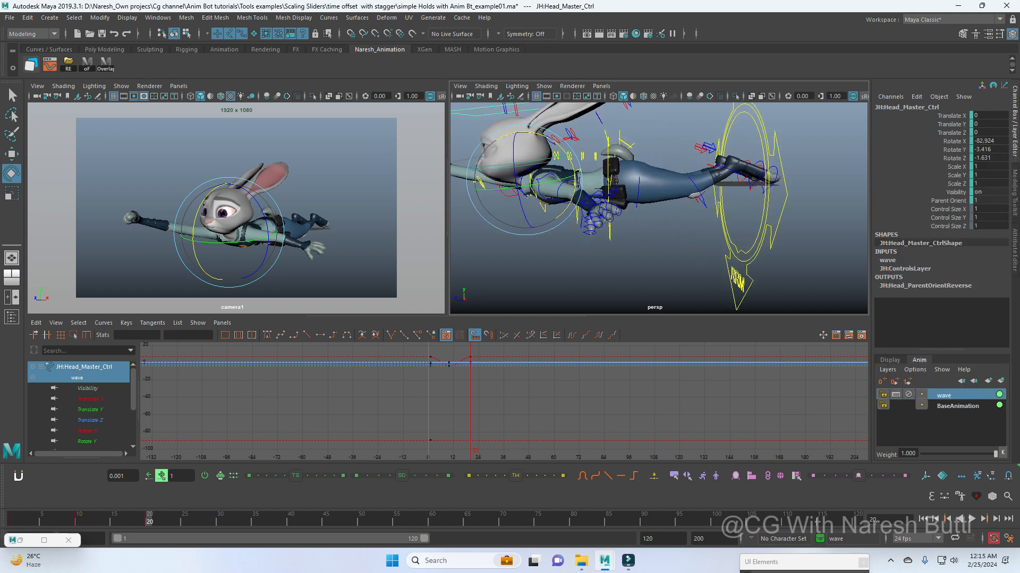
left_click_drag(628, 173, 649, 208)
left_click_drag(649, 208, 611, 196, "alt")
key("w")
middle_click_drag(611, 196, 608, 218, "alt")
left_click_drag(608, 217, 618, 206, "alt")
left_click(637, 206)
left_click_drag(670, 195, 686, 227, "shift")
left_click_drag(700, 182, 704, 203, "shift")
right_click(949, 396)
left_click(930, 126)
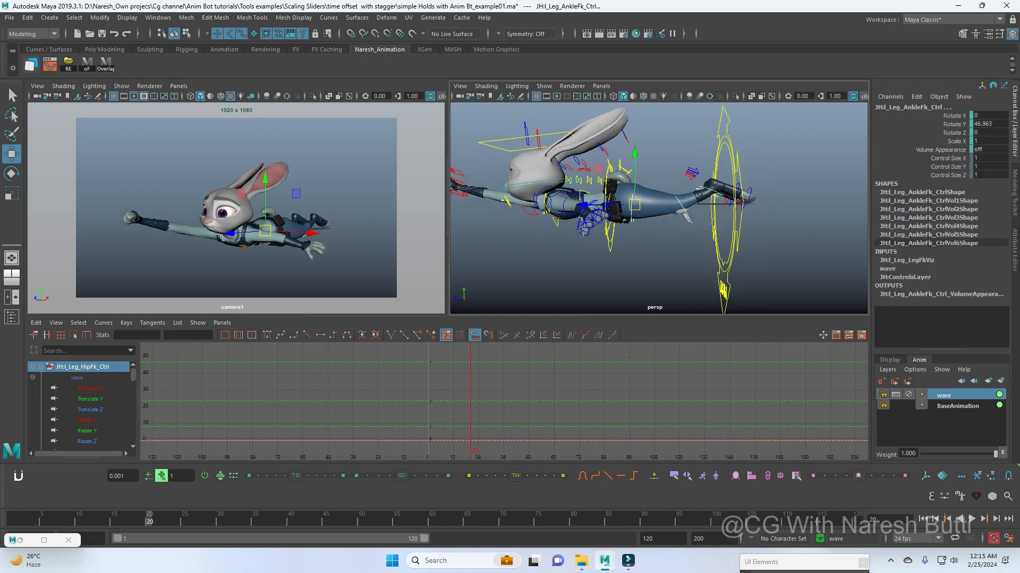
Step: Reselect the leg FK controls and key them in the wave layer at frames 1, 10 and 20
left_click_drag(781, 234, 792, 239, "alt")
left_click(792, 239)
left_click_drag(630, 194, 652, 229)
left_click_drag(671, 194, 685, 226, "shift")
left_click_drag(699, 180, 704, 203, "shift")
left_click_drag(62, 520, 13, 520)
key("s")
left_click(76, 520)
key("s")
left_click(149, 520)
key("s")
Step: Move the hip FK controls slightly upward at frame 10
left_click_drag(637, 229, 649, 211, "alt")
key("comma")
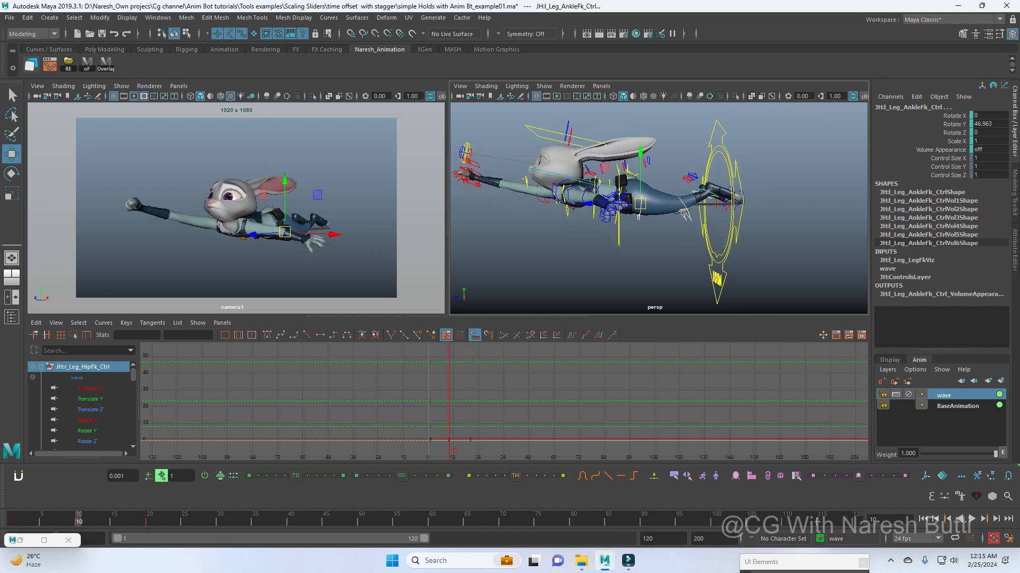
left_click(649, 239)
left_click_drag(640, 162, 640, 153)
key("e")
key("w")
Step: Bend both legs upward at frame 10 by rotating their FK controls, with the ankle's Rotate Y at 54.867
left_click_drag(675, 225, 691, 205, "shift")
key("e")
left_click_drag(607, 230, 614, 237)
key("w")
left_click_drag(638, 228, 691, 184, "alt")
key("e")
left_click_drag(646, 222, 664, 225)
key("w")
right_click_drag(663, 226, 696, 225, "alt")
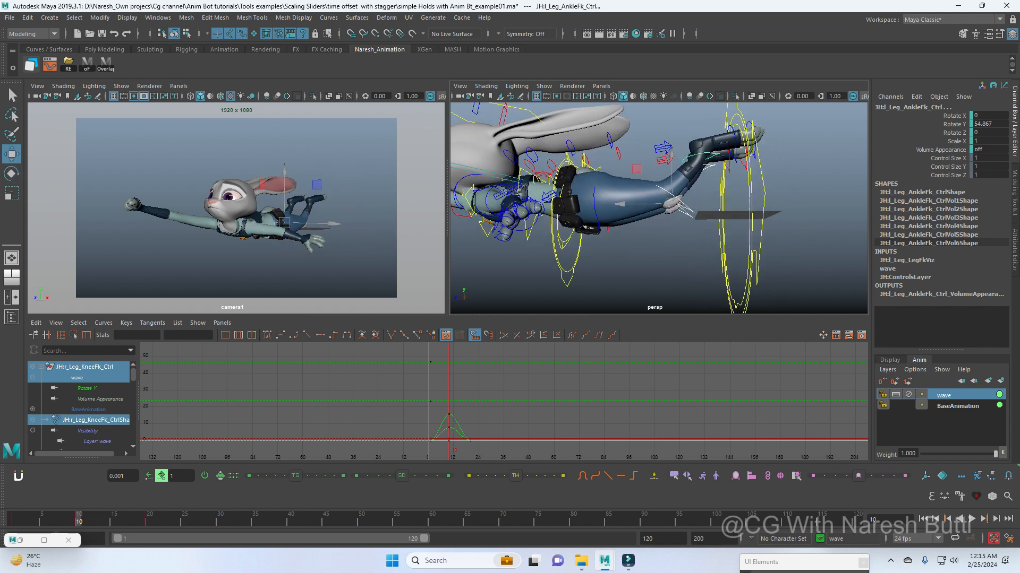
Step: Rotate the root secondary control at frame 10 and return to frame 1
left_click(564, 248)
key("e")
left_click_drag(616, 207, 645, 203)
key("comma")
right_click_drag(645, 203, 578, 206, "alt")
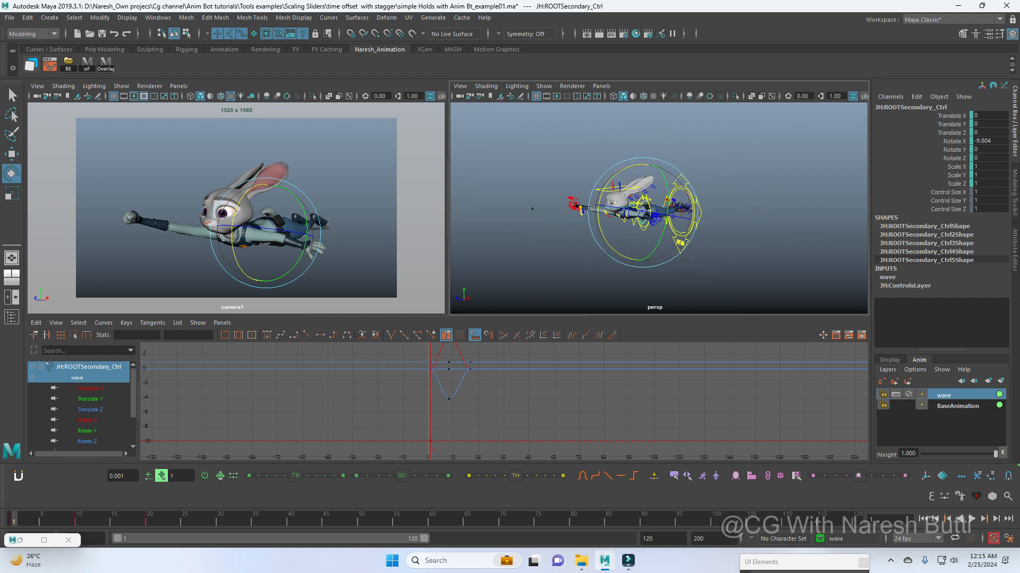
Step: Select all objects in the wave layer and set their curves to cycle before and after the keyed range
right_click(951, 396)
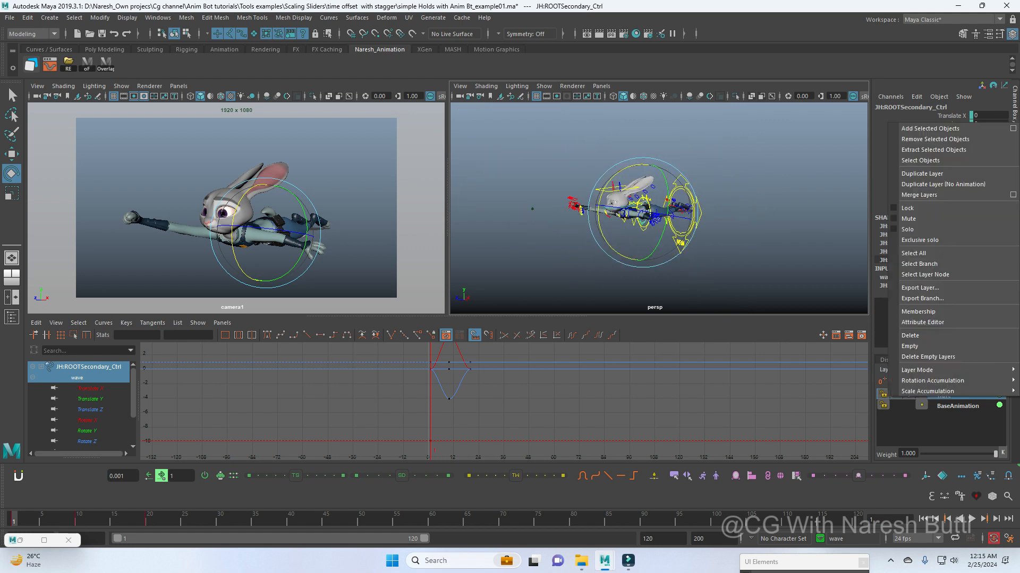
left_click(921, 161)
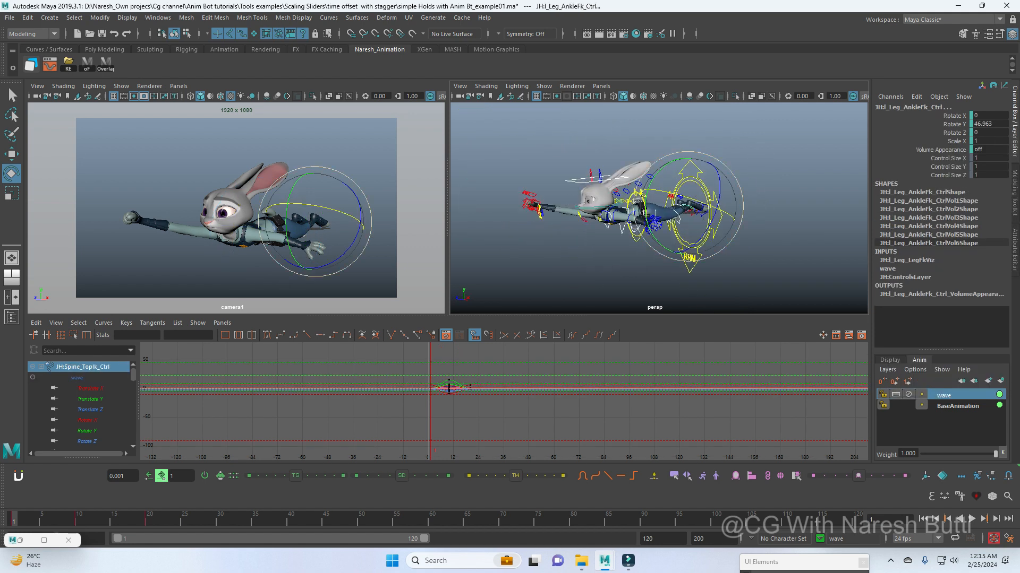
key("w")
key("period")
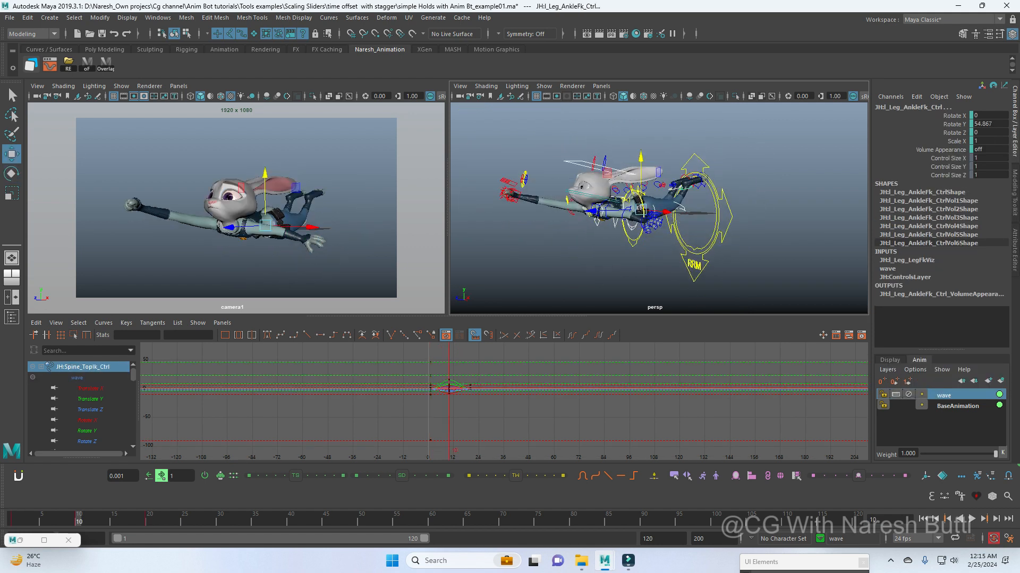
key("period")
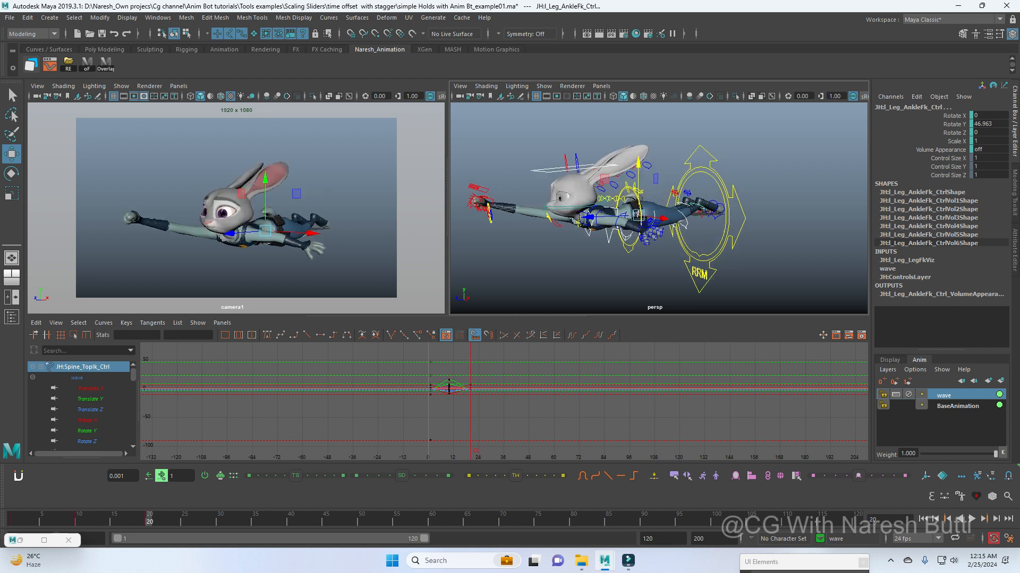
middle_click_drag(531, 401, 504, 399, "alt")
right_click_drag(505, 400, 483, 399, "alt")
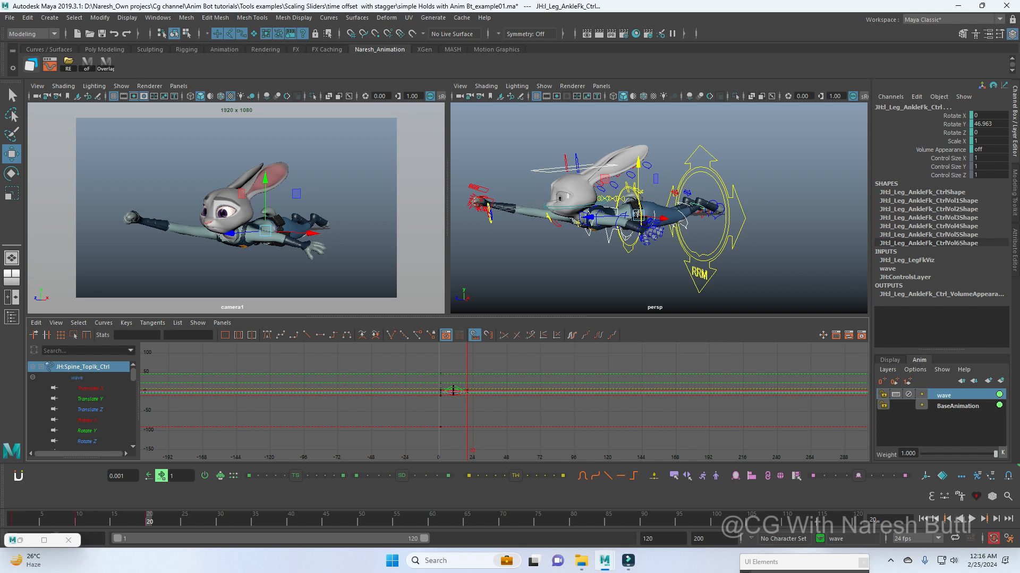
key("space")
left_click_drag(149, 520, 13, 520)
key("space")
right_click_drag(611, 216, 633, 216, "alt")
mouse_move(634, 216)
left_mouse_down("alt")
mouse_move(576, 205)
mouse_move(627, 211)
left_mouse_up("alt")
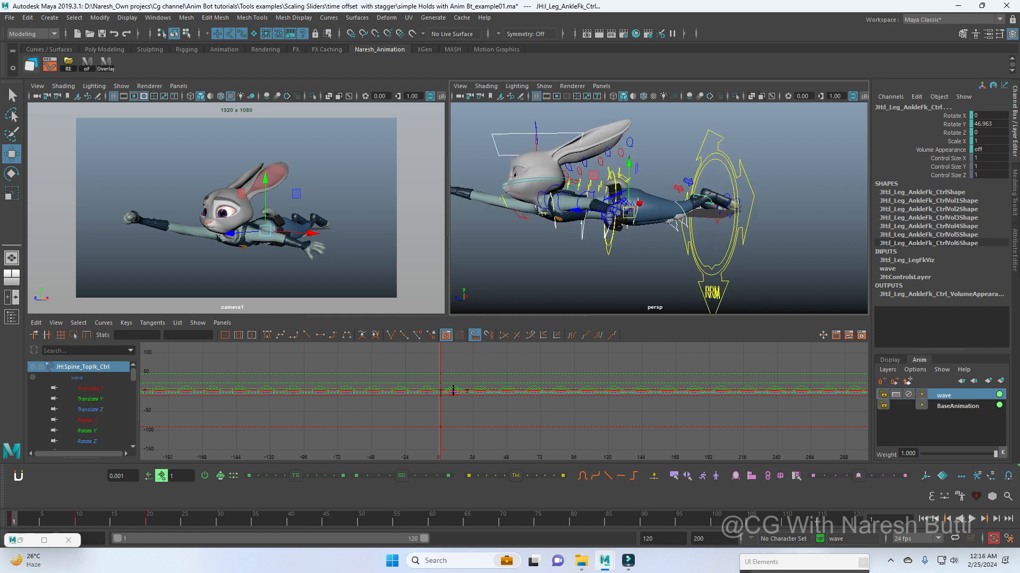
left_click_drag(128, 521, 241, 520)
left_click(571, 335)
left_click(598, 335)
Step: Set the head master control's wave curves to cycle for both pre- and post-infinity
left_click_drag(627, 233, 653, 231, "alt")
scroll(653, 231, "down", 3)
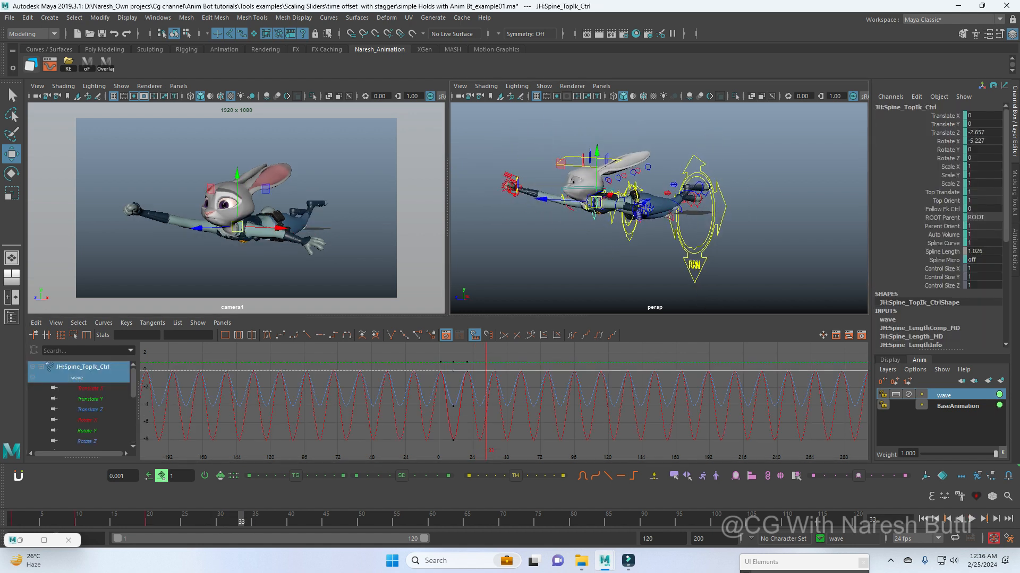
left_click(626, 259)
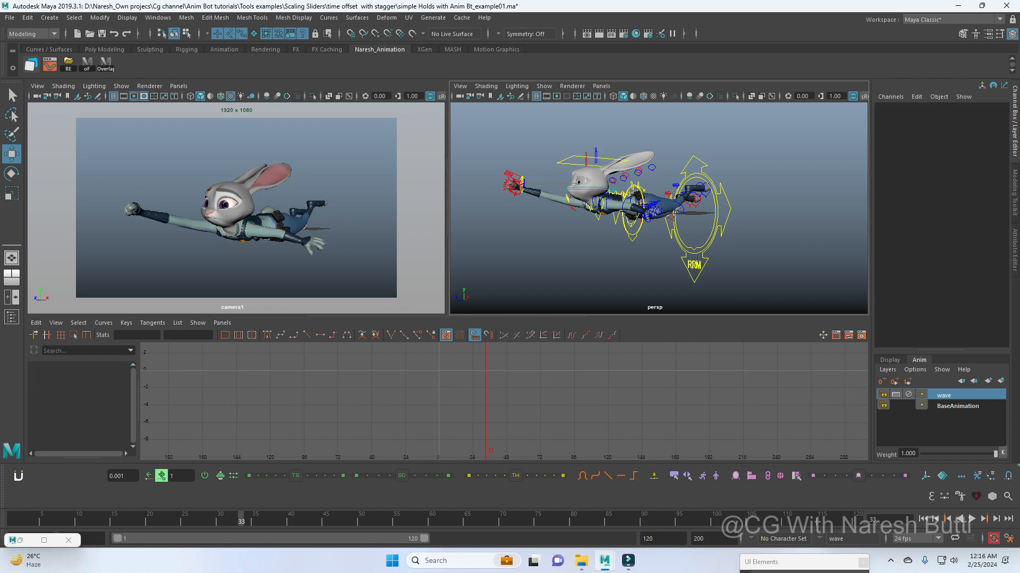
left_click(574, 157)
left_click(572, 335)
left_click(599, 335)
Step: Select all objects in the wave layer, frame their curves and scrub through the cycling motion to frame 41
right_click(944, 397)
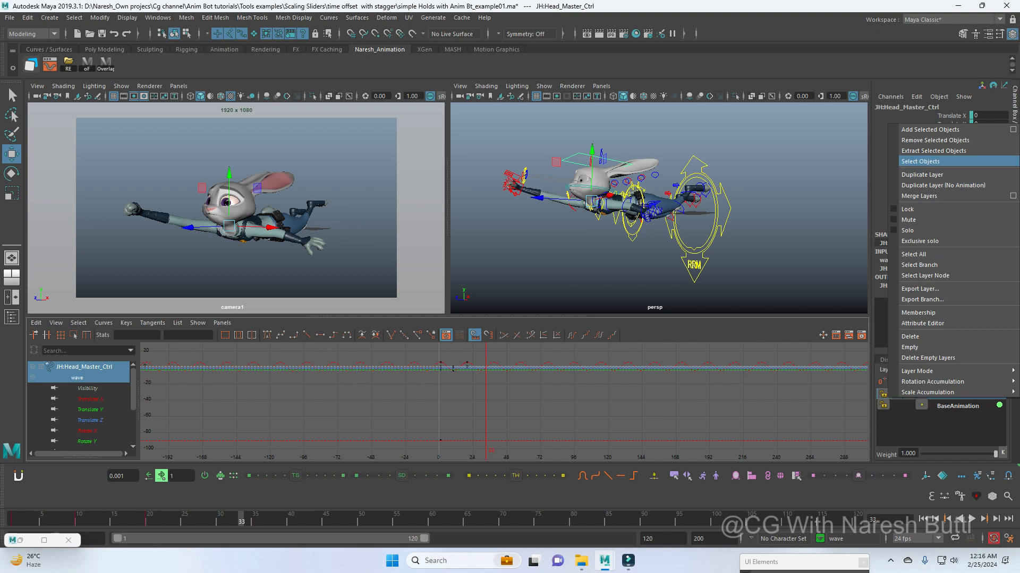
left_click(927, 161)
scroll(659, 207, "down", 4)
key("f")
scroll(504, 401, "down", 8)
scroll(504, 399, "down", 5)
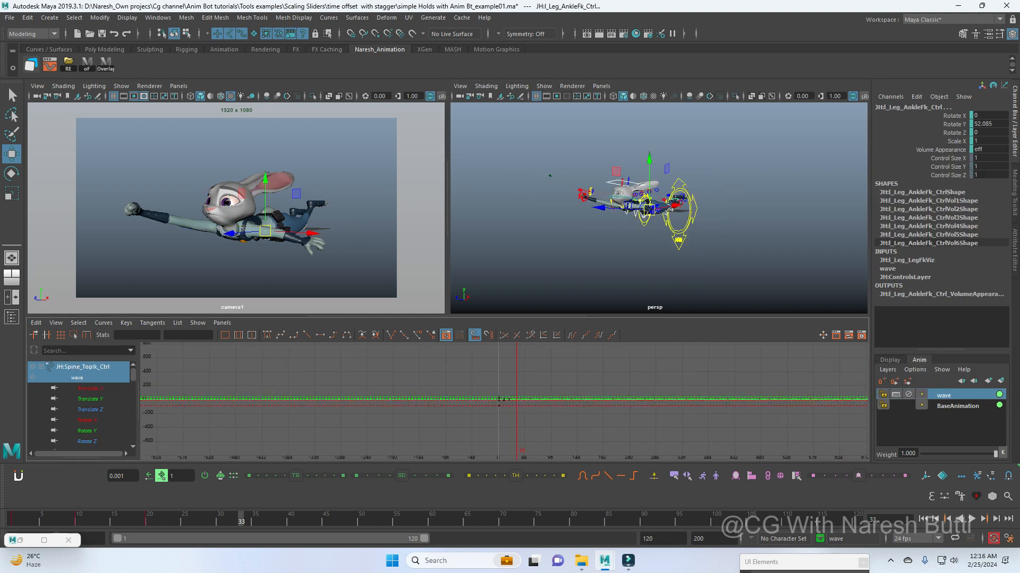
left_click_drag(13, 520, 298, 520)
scroll(658, 207, "up", 5)
scroll(658, 207, "down", 2)
Step: Stagger the timing of the spine controls and root secondary control across the full time range by about 74
middle_click_drag(611, 215, 661, 209, "alt")
left_click(604, 225)
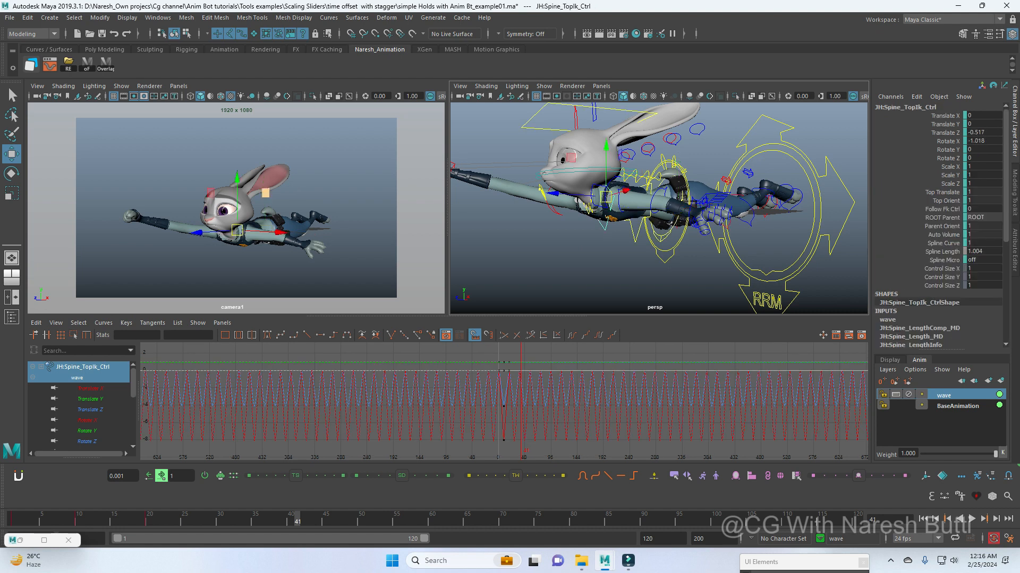
left_click_drag(632, 229, 667, 208, "alt")
left_click(643, 232, "shift")
left_click(671, 217, "shift")
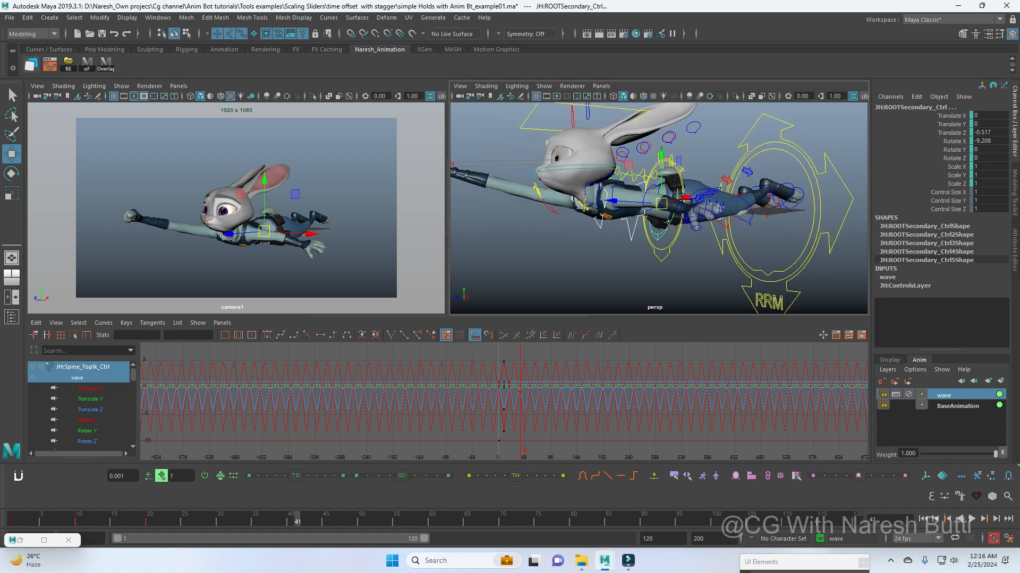
double_click(14, 519)
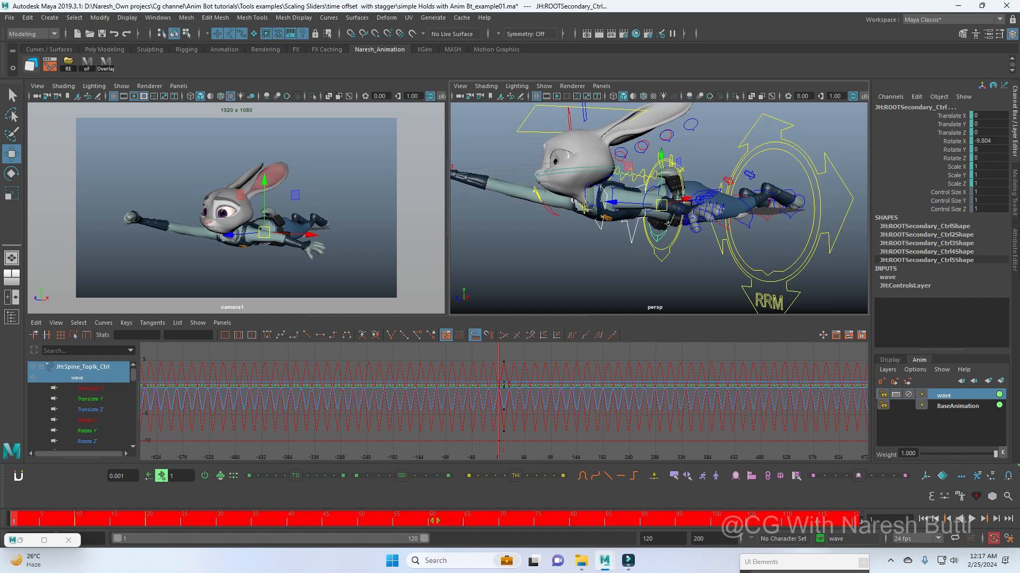
left_click_drag(296, 476, 334, 475)
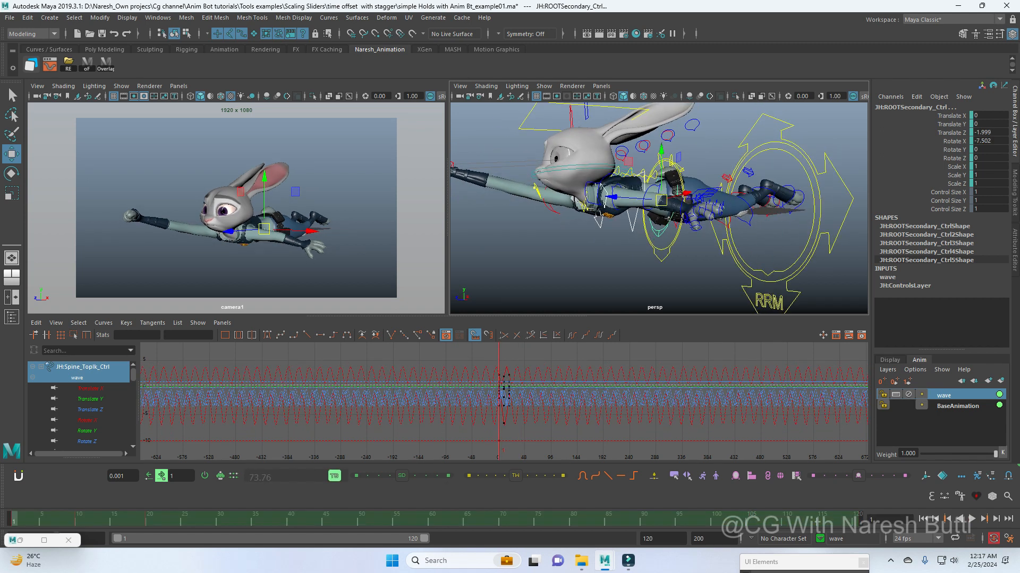
Step: Review the motion, and stagger the left hip, knee and ankle FK controls across the full time range
key("space")
left_click_drag(184, 519, 63, 519)
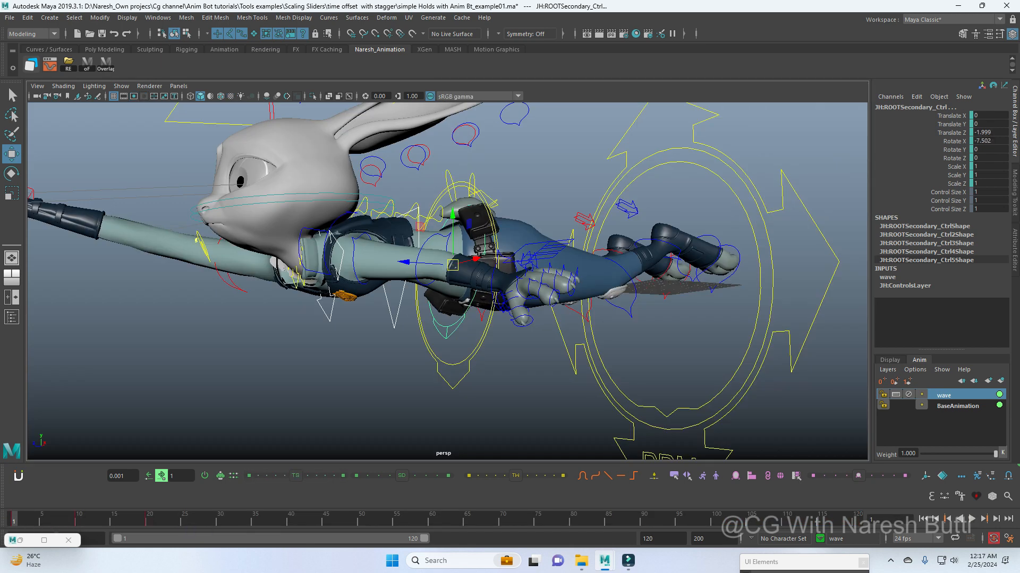
left_click_drag(481, 313, 429, 313, "alt")
left_click(452, 340)
left_click(419, 292)
left_click(555, 281, "shift")
left_click(599, 202, "shift")
double_click(297, 519, "shift")
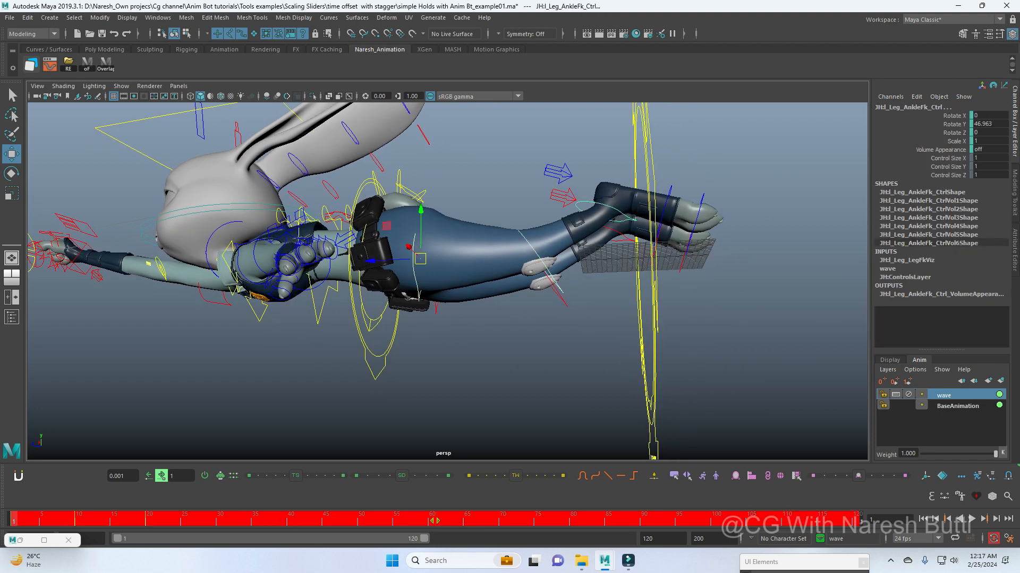
left_click(295, 476)
Step: Stagger the right hip, knee and ankle FK controls across the full time range
left_click(467, 345)
left_click(436, 309)
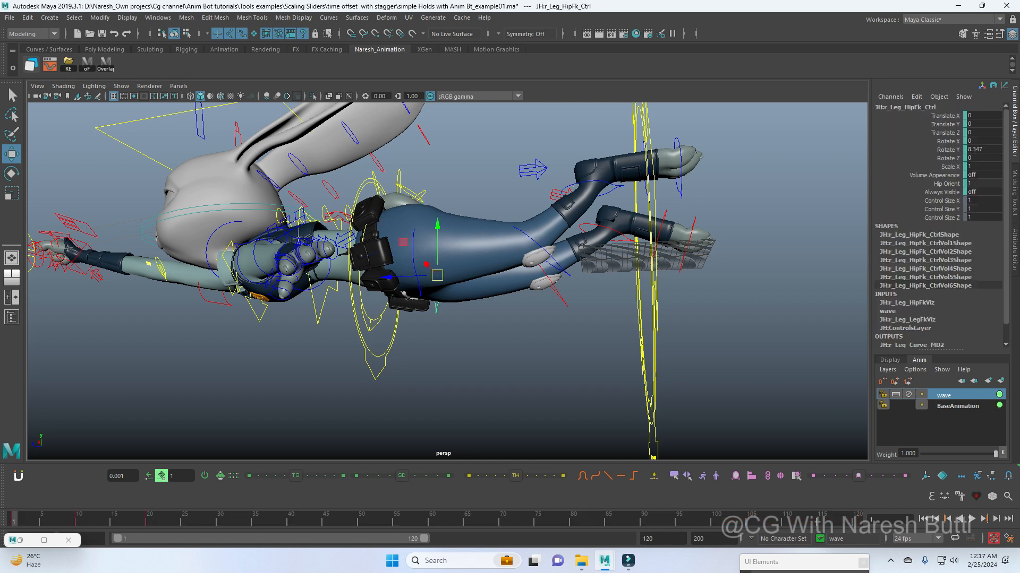
left_click(561, 299, "shift")
left_click(603, 226, "shift")
double_click(340, 520, "shift")
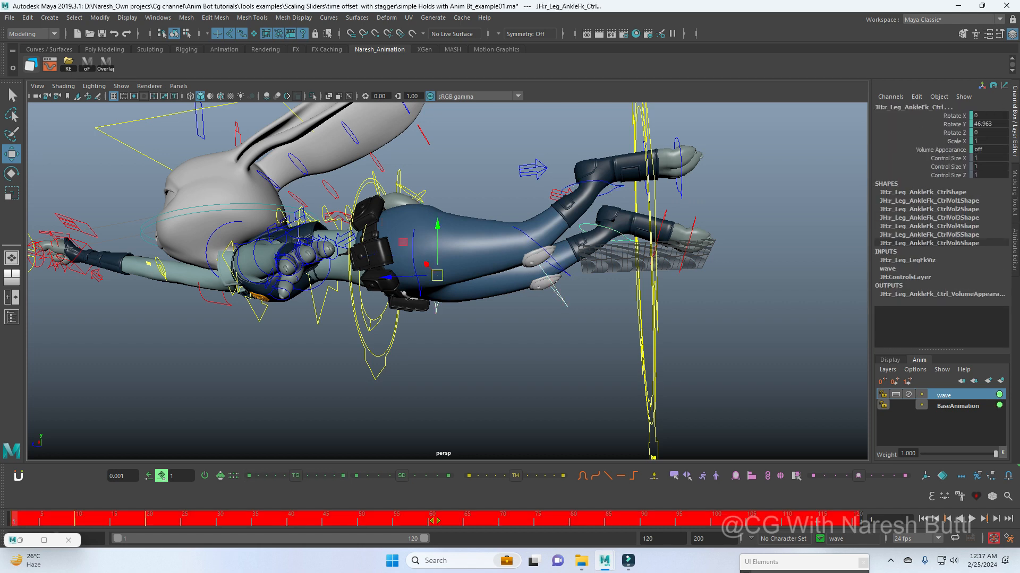
scroll(435, 297, "down", 3)
left_click_drag(446, 229, 795, 299, "alt")
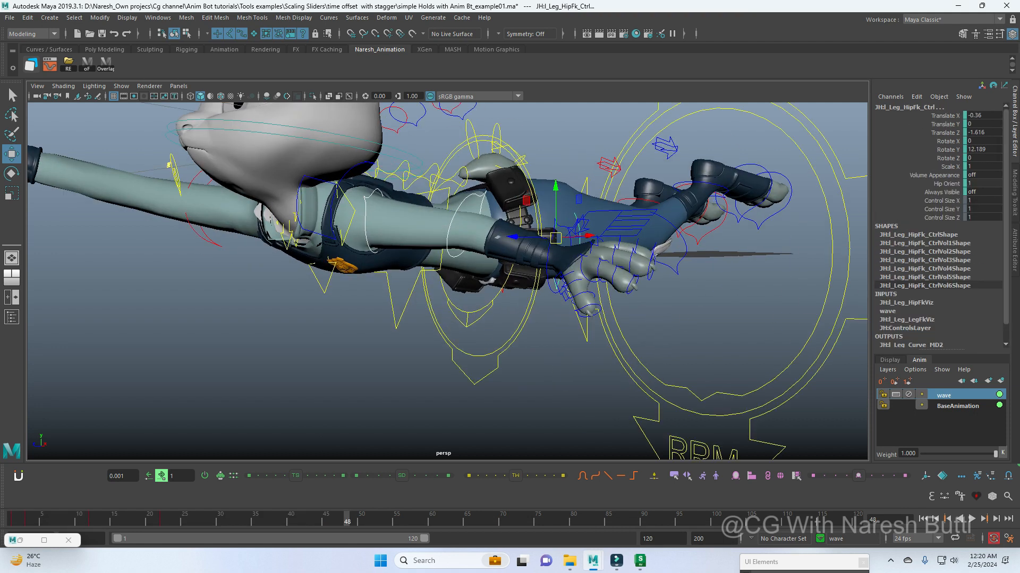
Step: Add the left arm's FK controls to the wave layer and key them at frames 1, 10 and 20
right_click(943, 395)
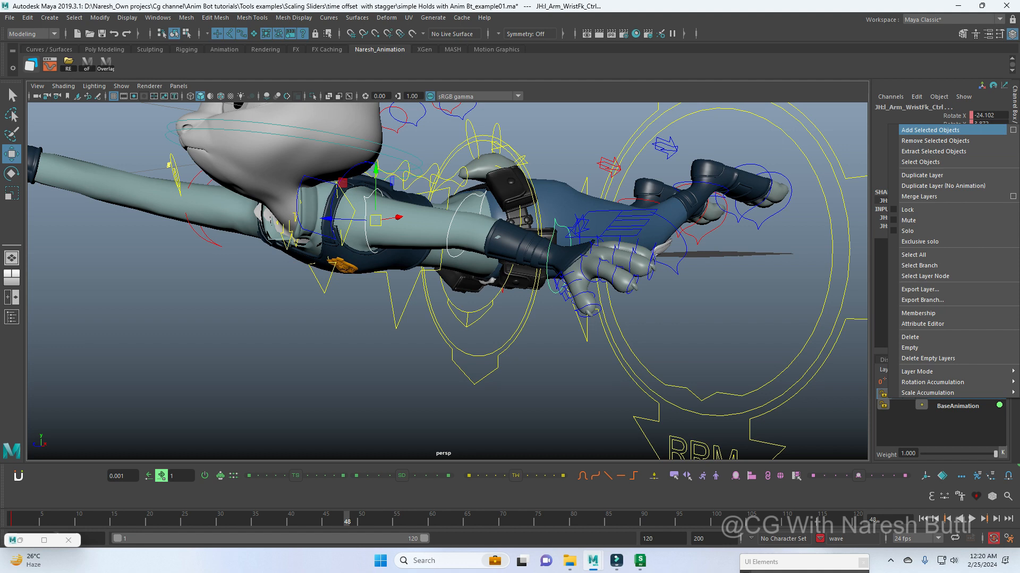
left_click(929, 130)
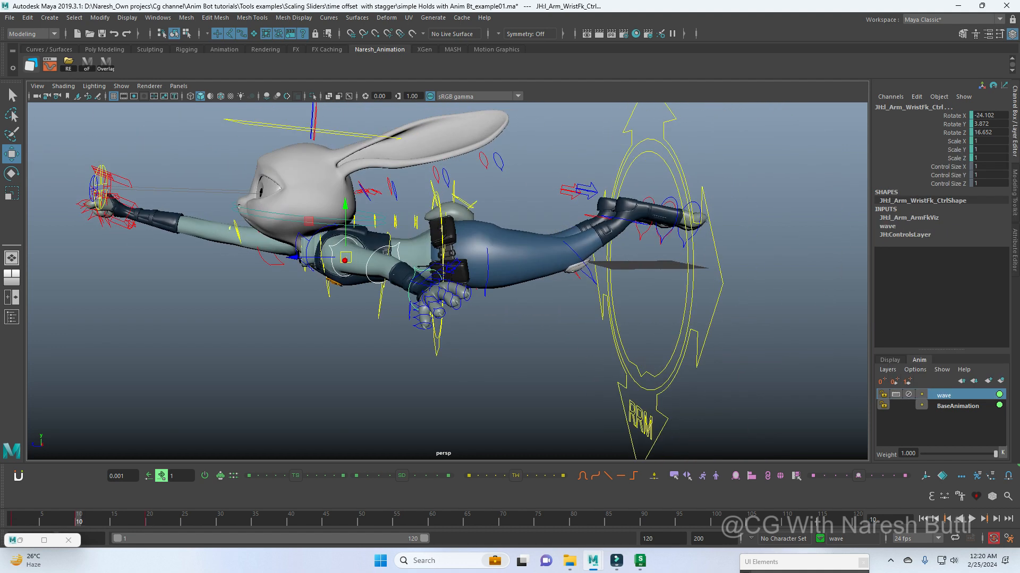
Step: Rotate the left arm's FK controls at frame 10, setting the wrist rotation to about -20.7, -4.6 and 11
key("e")
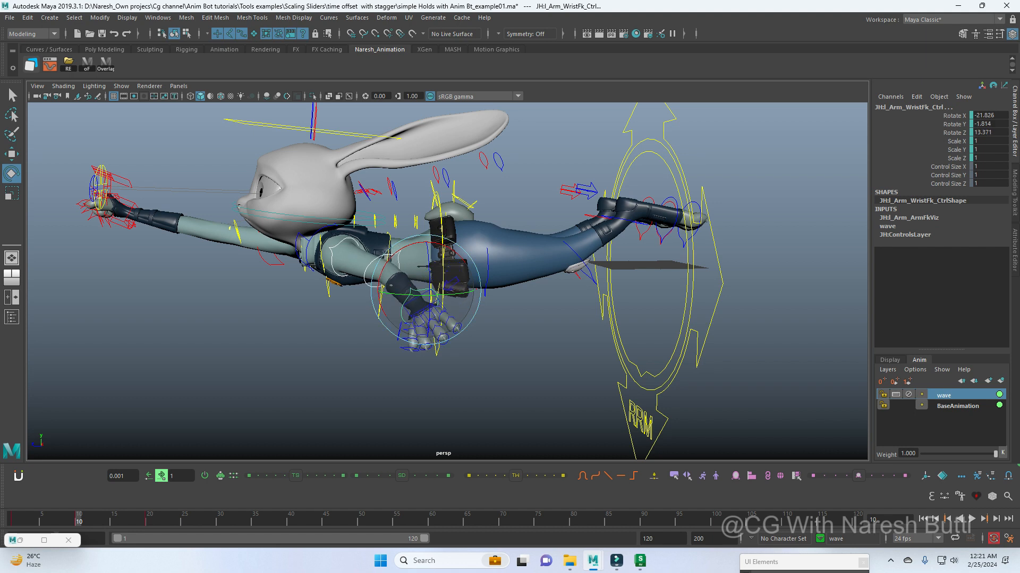
key("w")
left_click(405, 305)
key("e")
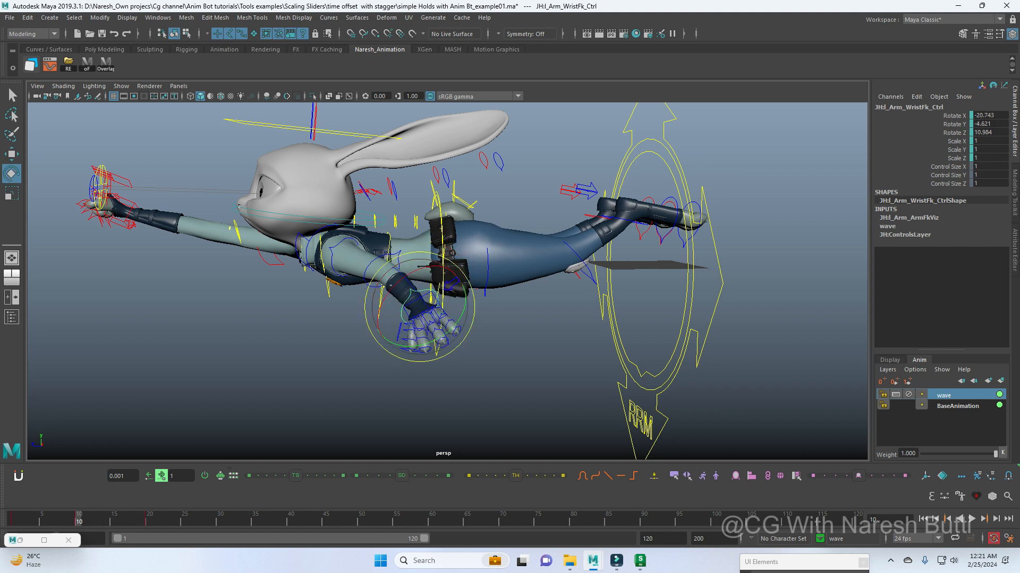
left_click_drag(78, 520, 14, 520)
Step: Select the left arm's shoulder, elbow and wrist FK controls and show only their wave-layer curves in the Graph Editor
left_click(340, 250)
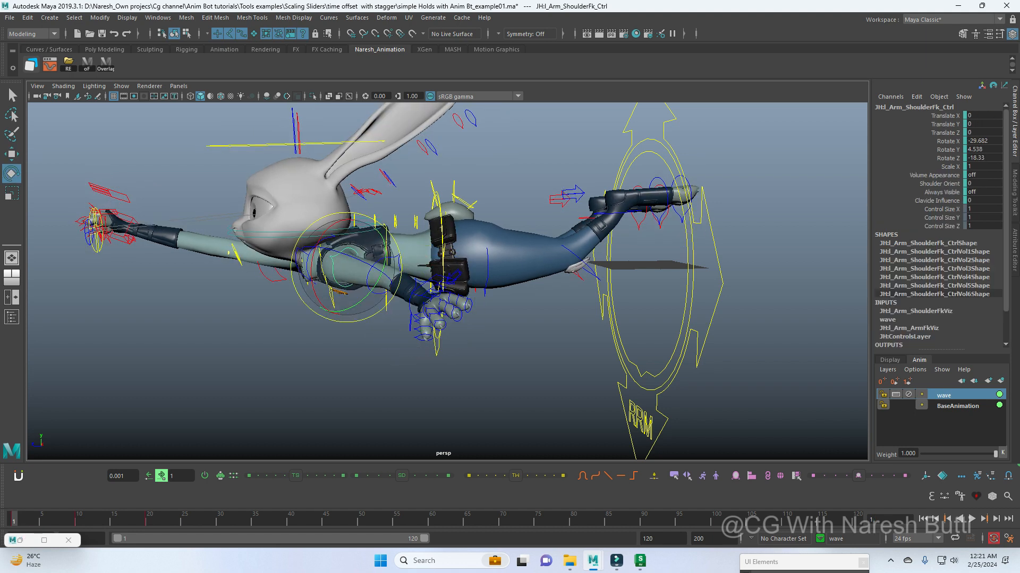
key("w")
left_click(372, 267, "shift")
left_click_drag(435, 288, 500, 276, "alt")
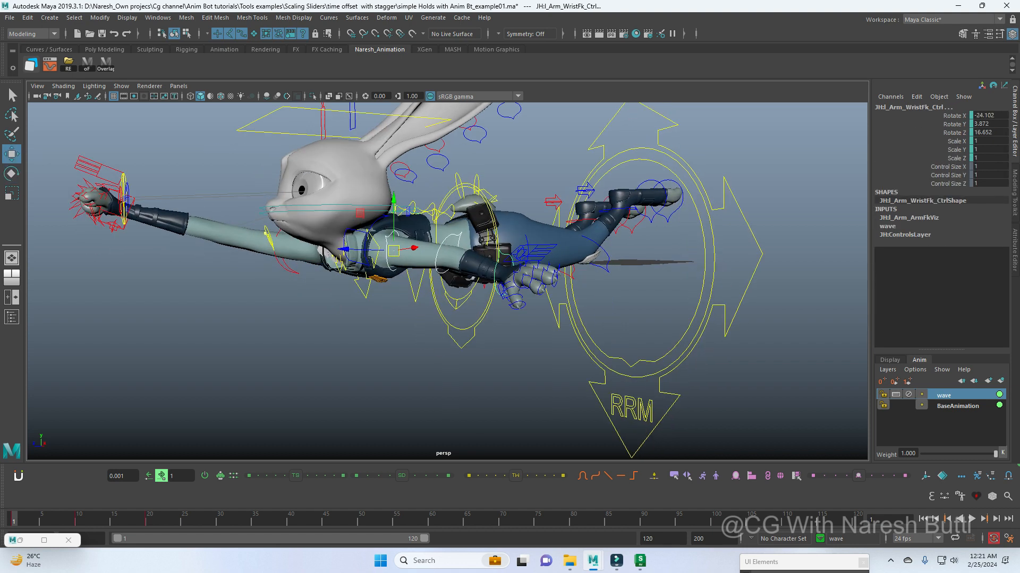
key("ctrl+g")
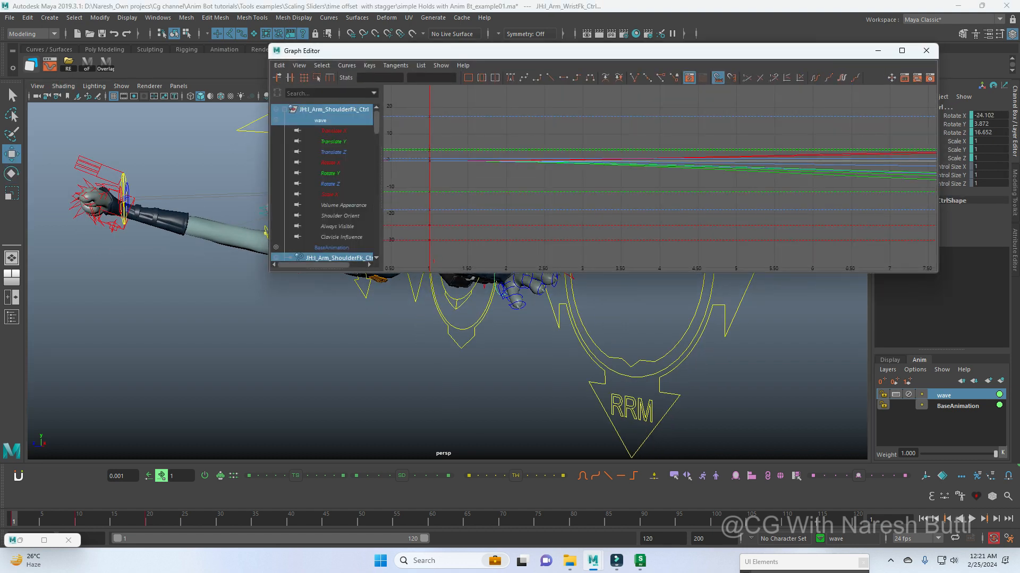
key("a")
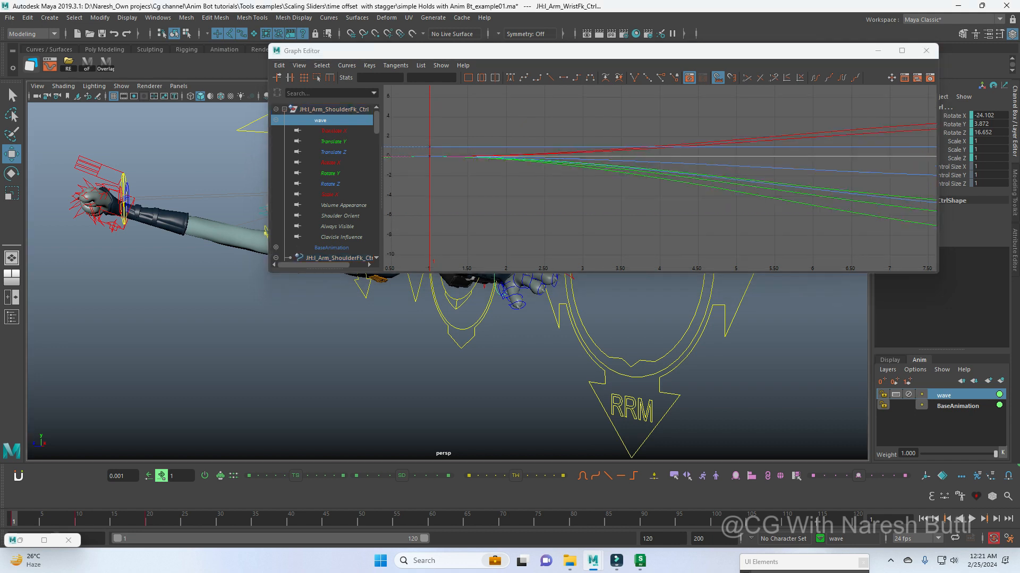
key("ctrl+g")
Step: Reselect the left shoulder, elbow and wrist FK controls in order, stagger them across the full time range and review the motion
scroll(447, 282, "down", 4)
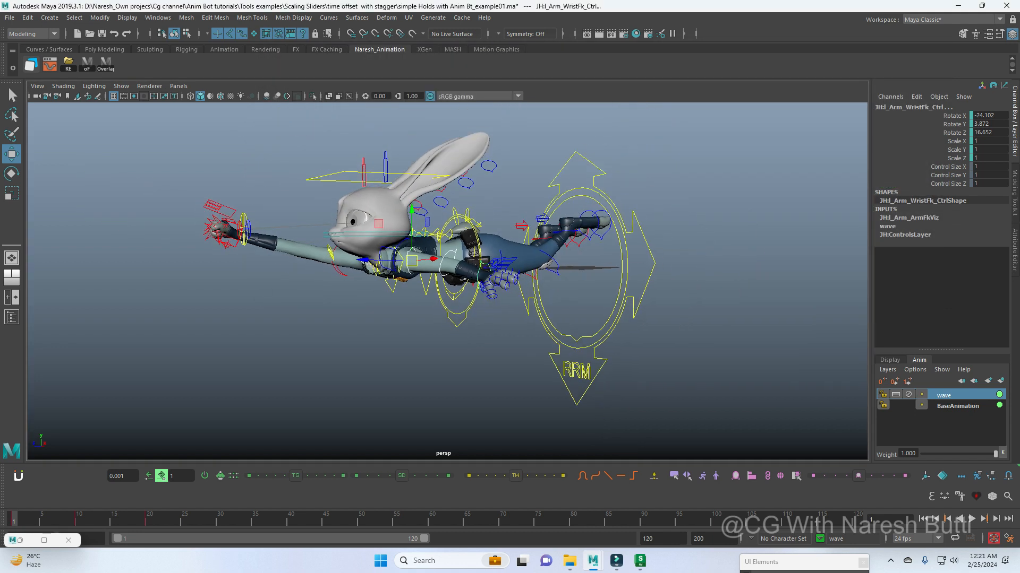
double_click(436, 520, "shift")
left_click(367, 329)
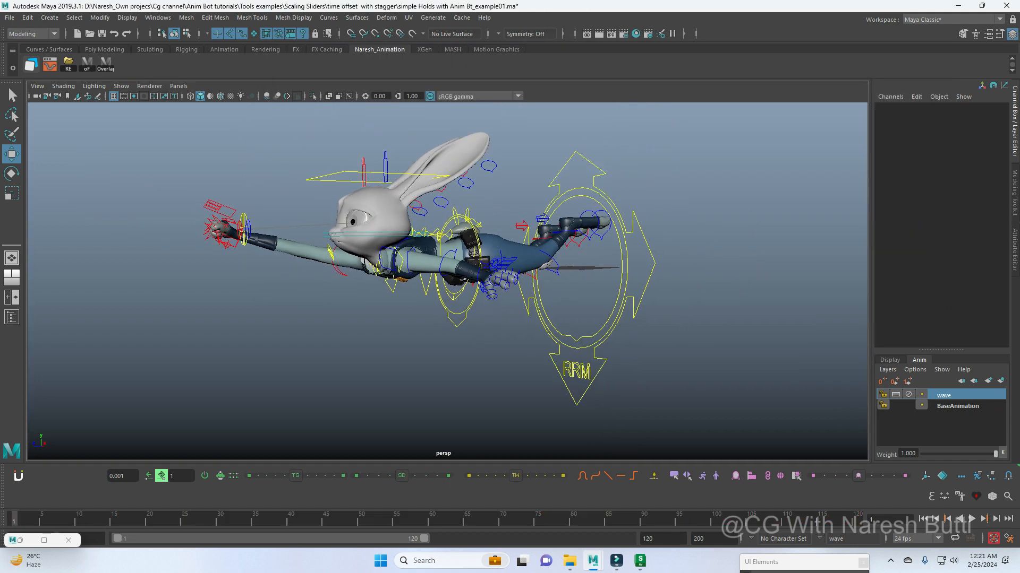
left_click(411, 272)
left_click(442, 272, "shift")
left_click(479, 274, "shift")
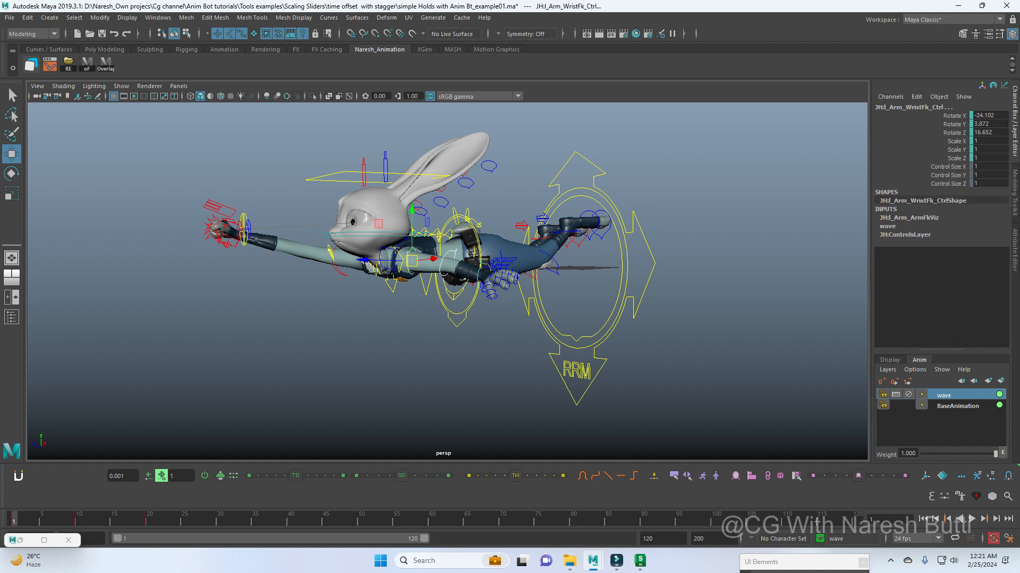
double_click(435, 520, "shift")
left_click_drag(295, 476, 338, 476)
left_click(361, 519)
left_click_drag(361, 519, 474, 519)
left_click(478, 388)
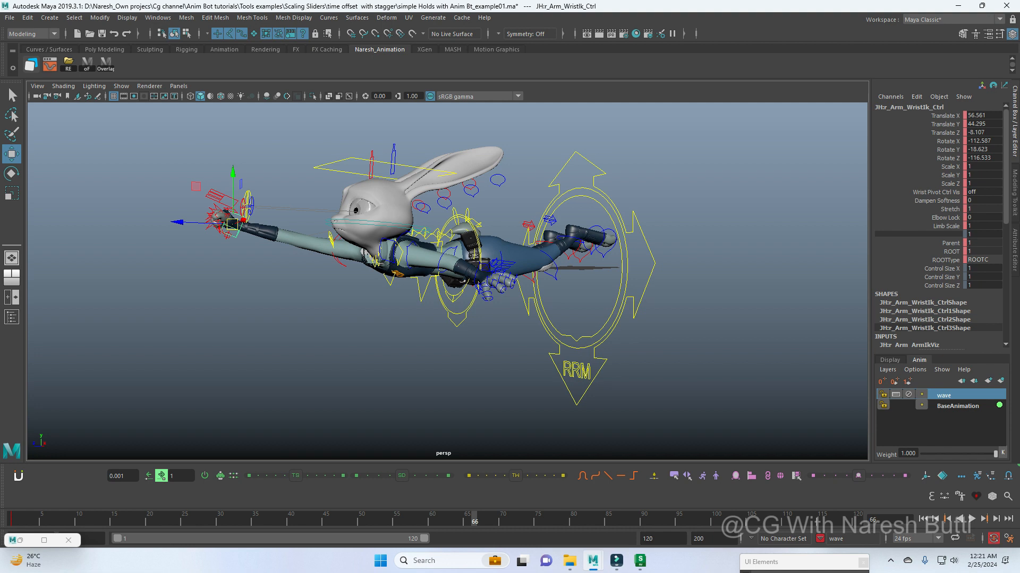
Step: Key the right wrist IK control at frames 1, 10 and 20, raising it at frame 10 to translate about 56.7, 44.4, -11.2
key("ctrl+z")
middle_click_drag(451, 329, 552, 318, "alt")
scroll(560, 297, "up", 2)
key("period")
key("period")
key("comma")
mouse_move(551, 318)
left_mouse_down("alt")
mouse_move(571, 319)
mouse_move(561, 325)
left_mouse_up("alt")
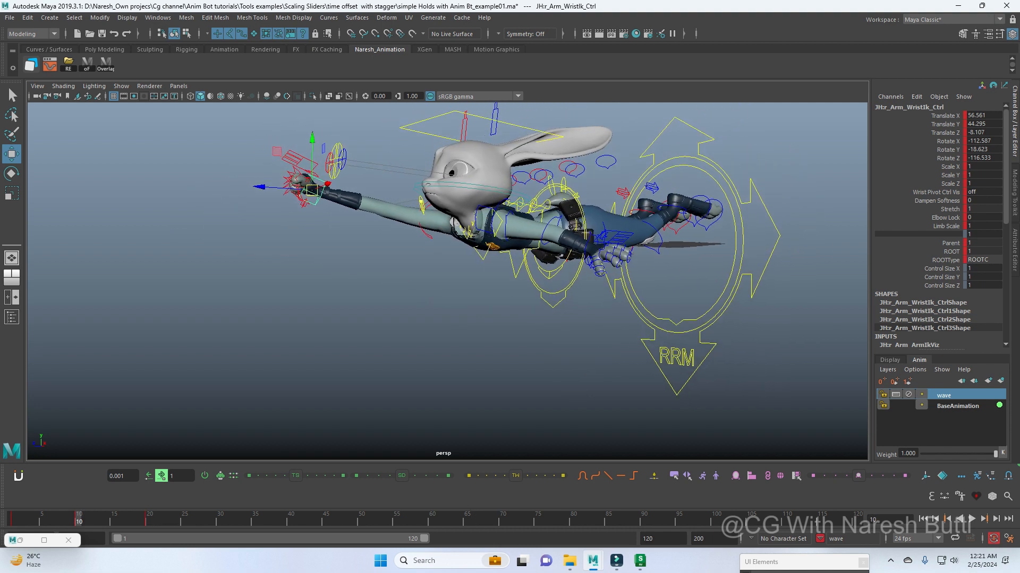
left_click_drag(302, 150, 302, 138)
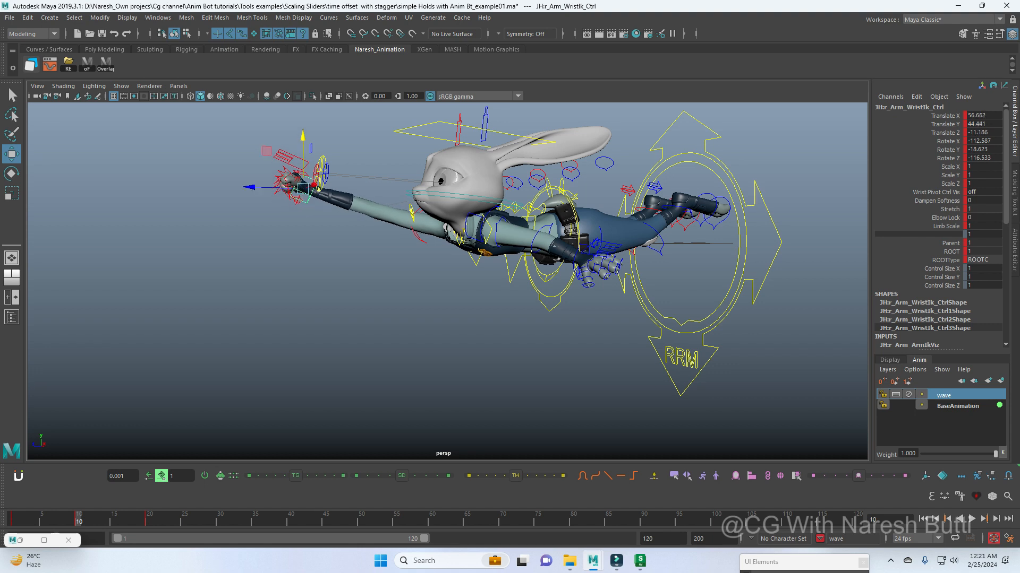
key("period")
key("e")
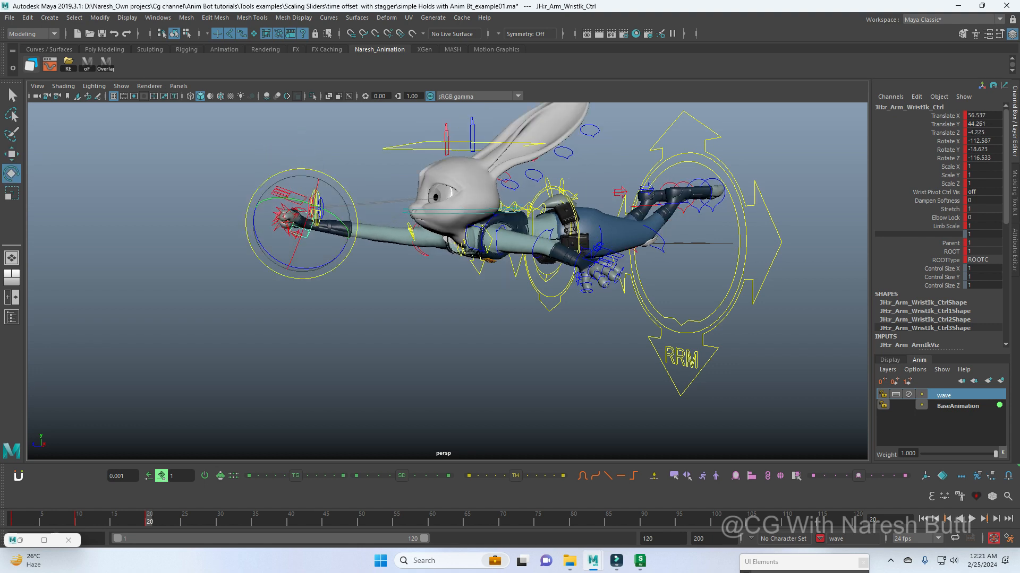
Step: Offset the right wrist IK control's keys a few frames earlier across the full time range and play back the motion
scroll(161, 195, "down", 2)
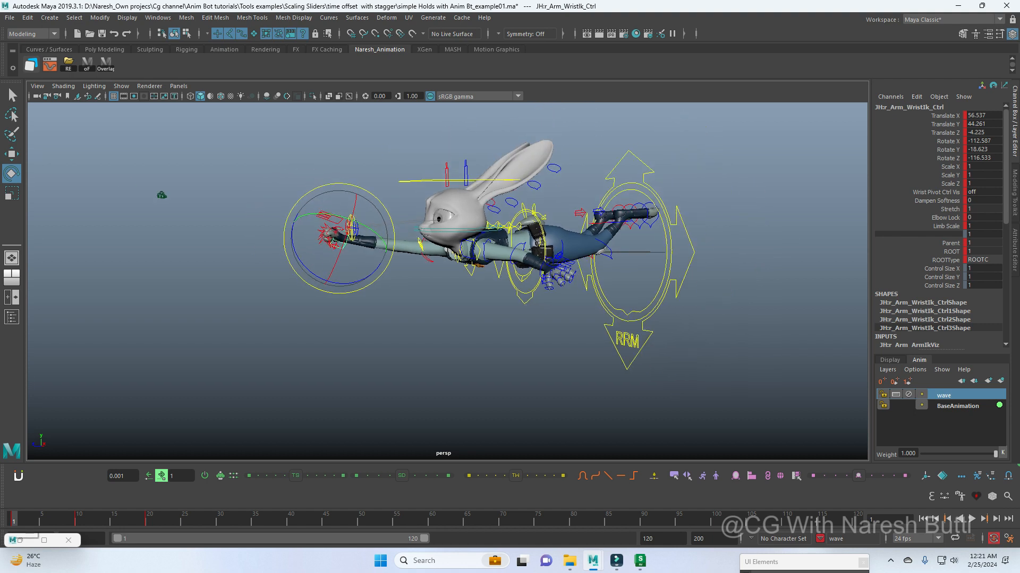
left_click(50, 64)
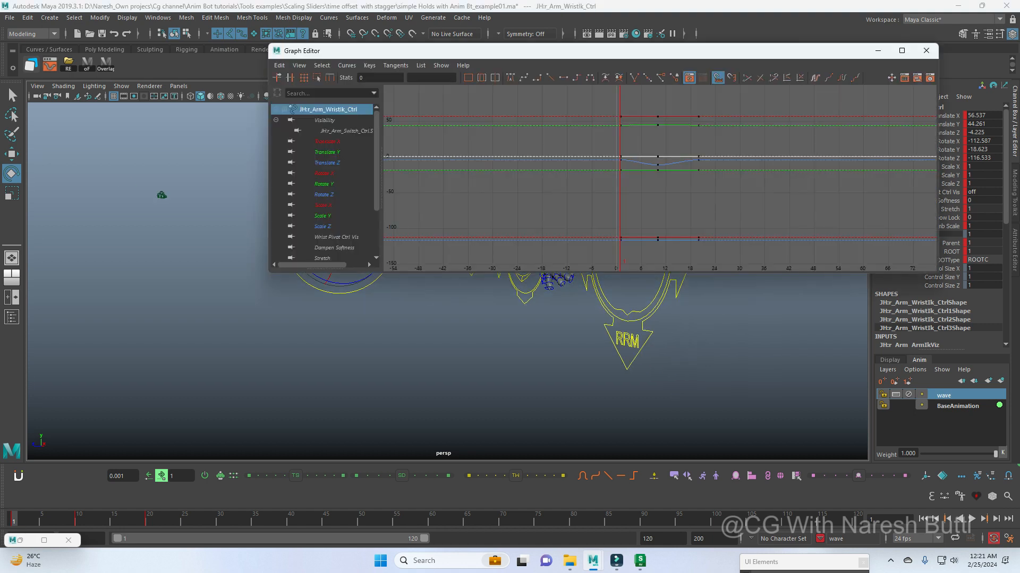
left_click(926, 50)
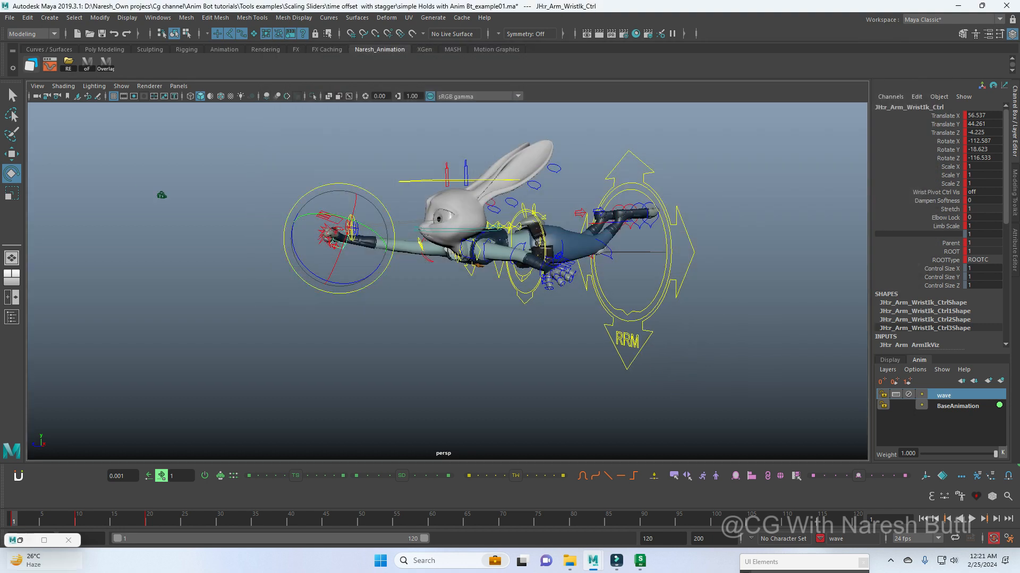
double_click(14, 519)
scroll(447, 281, "up", 2)
key("alt+v")
left_click_drag(435, 521, 406, 521)
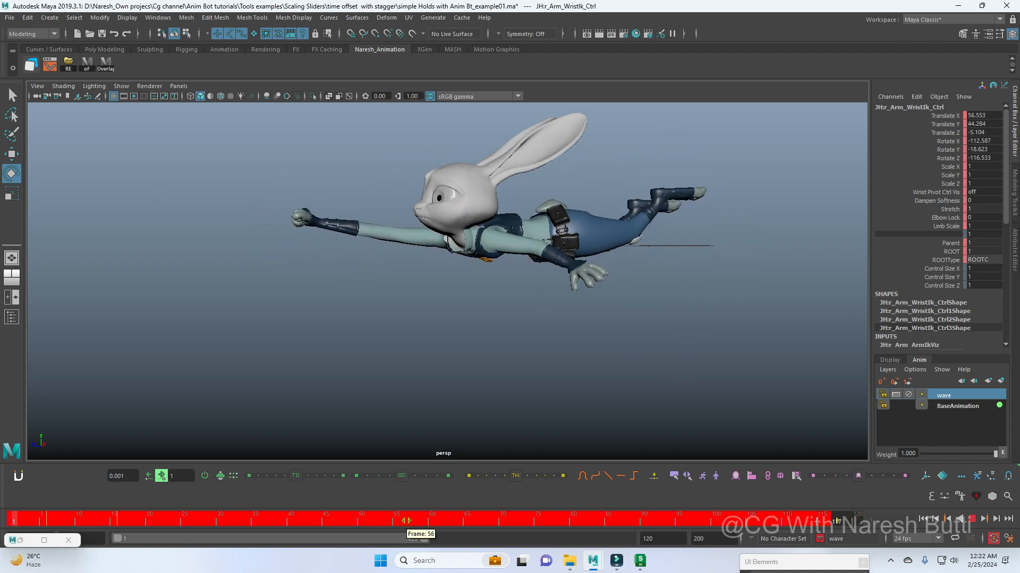
left_click(269, 521)
left_click_drag(14, 520, 114, 519)
Step: Select all the right wrist IK control's keys in the Graph Editor and nudge them later to frames -1, 8 and 18
left_click(50, 65)
scroll(660, 178, "down", 5)
left_click_drag(589, 141, 730, 215)
scroll(660, 178, "up", 1)
left_click(161, 476)
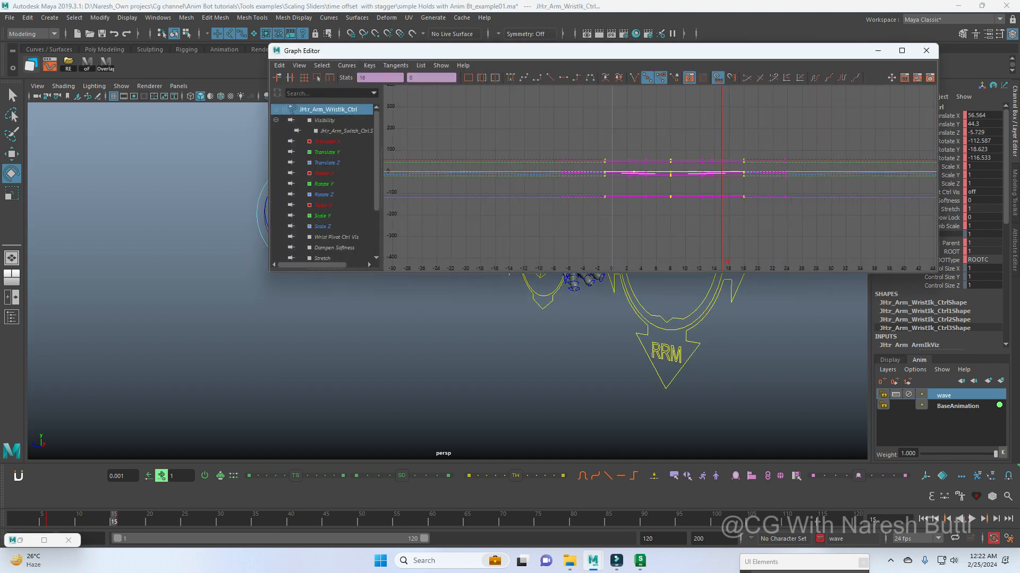
left_click(926, 51)
Step: Playblast frames 1 to 57 through camera1 and review the resulting clip
left_click_drag(24, 520, 333, 519)
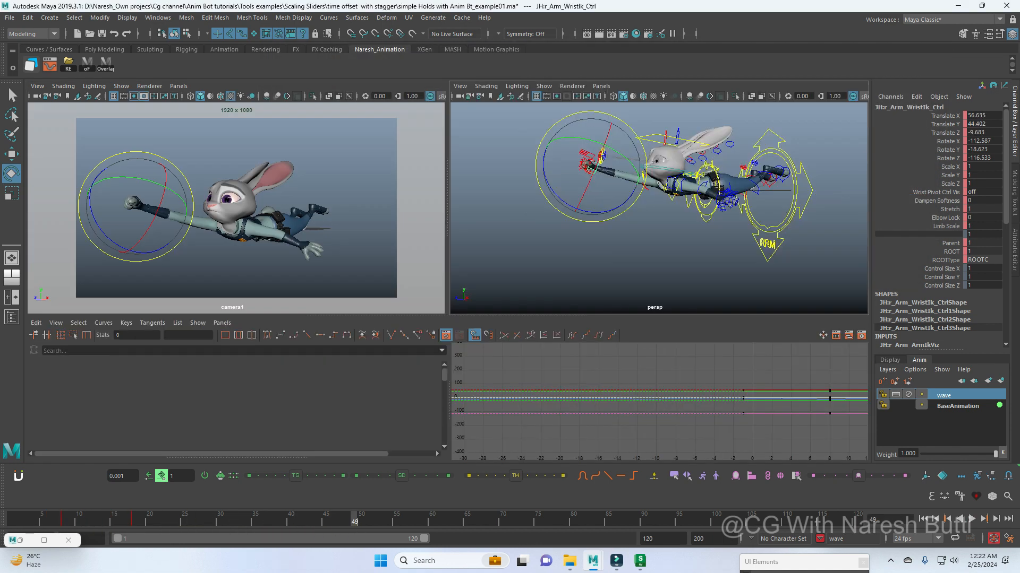
key("space")
left_click_drag(412, 519, 13, 519, "shift")
right_click(151, 522)
left_click(173, 515)
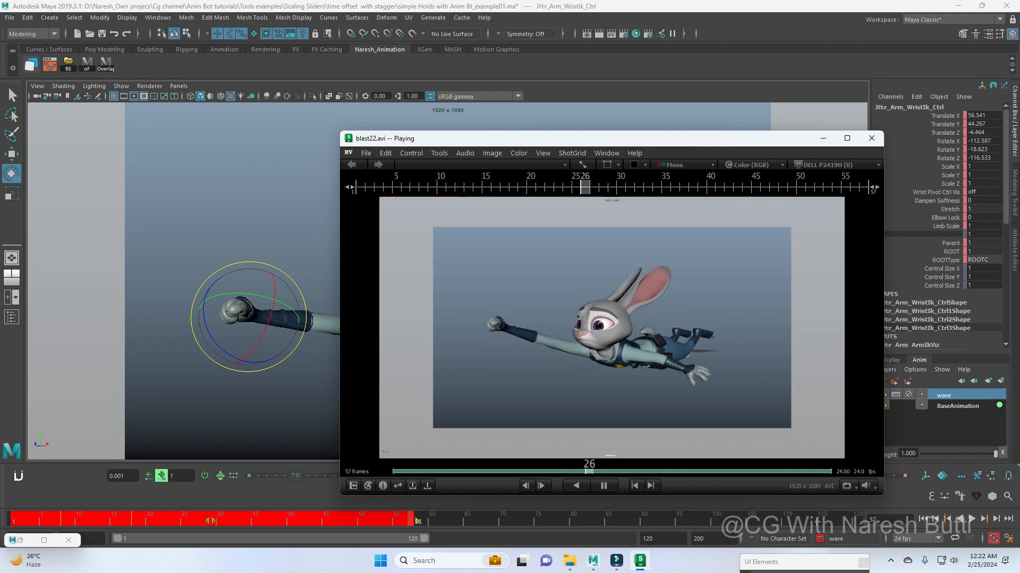
key("space")
left_click(823, 138)
left_click(411, 519)
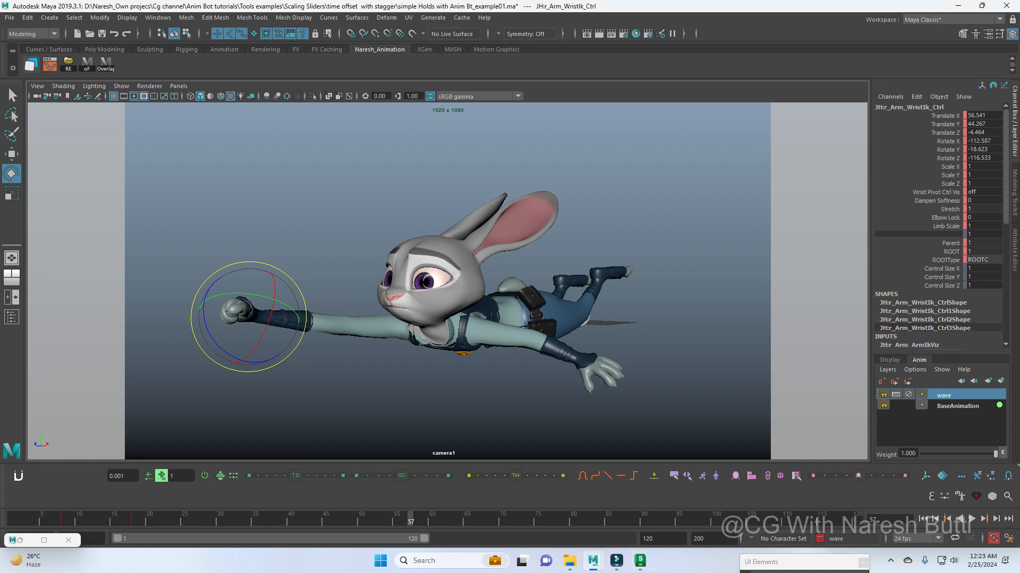
Step: Reduce the wave animation layer's weight to 0.444
key("space")
scroll(653, 292, "down", 2)
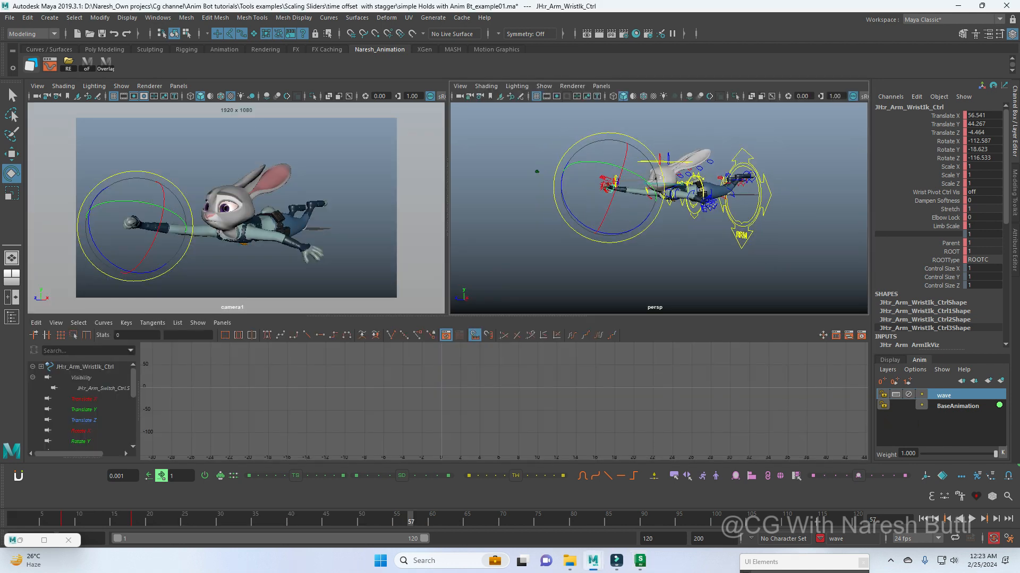
left_click_drag(965, 454, 954, 454)
key("space")
key("w")
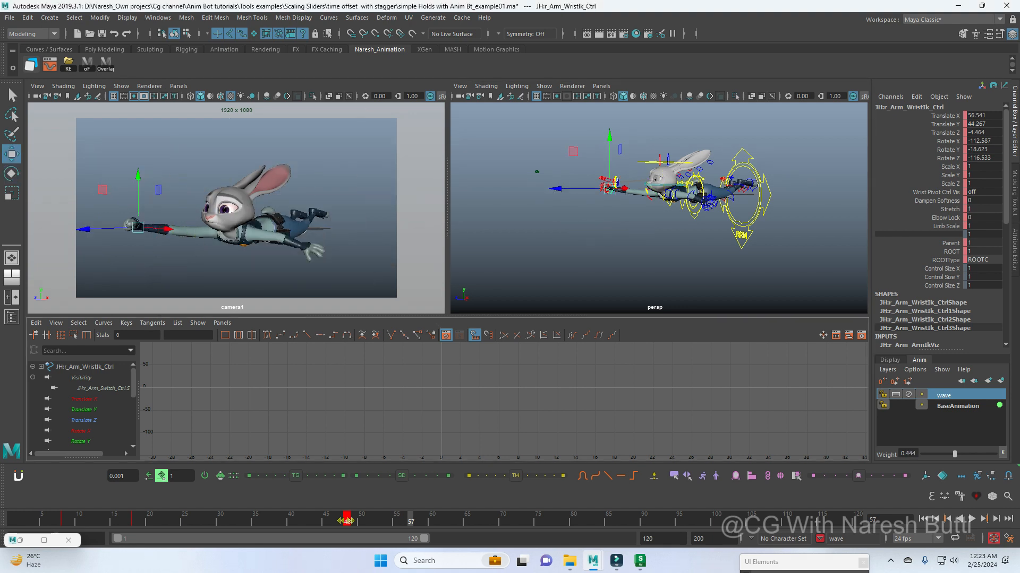
Step: Play back the toned-down wave motion and review its camera1 playblast
left_click_drag(348, 519, 14, 519, "shift")
key("alt+v")
key("space")
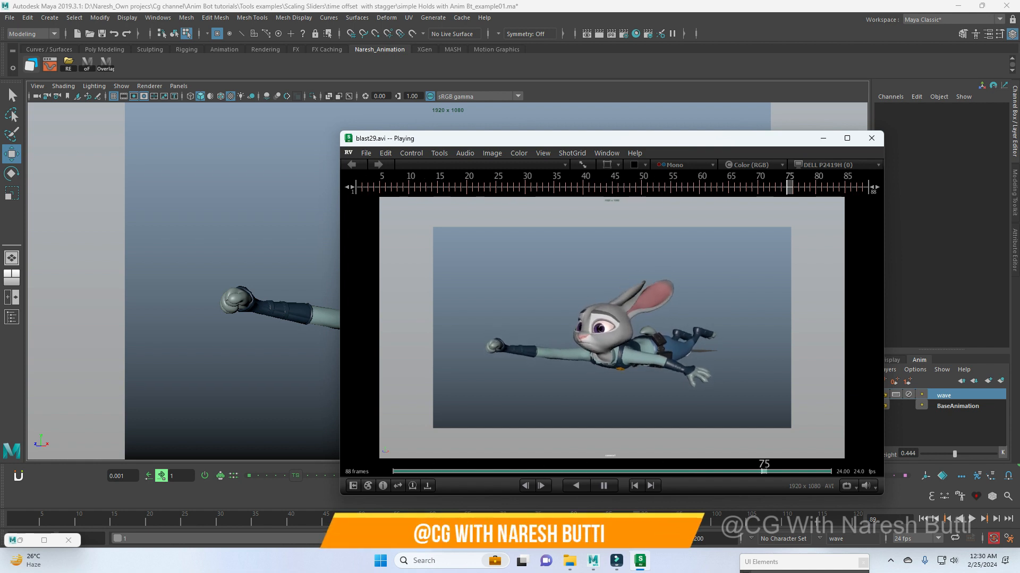
key("space")
left_click(823, 138)
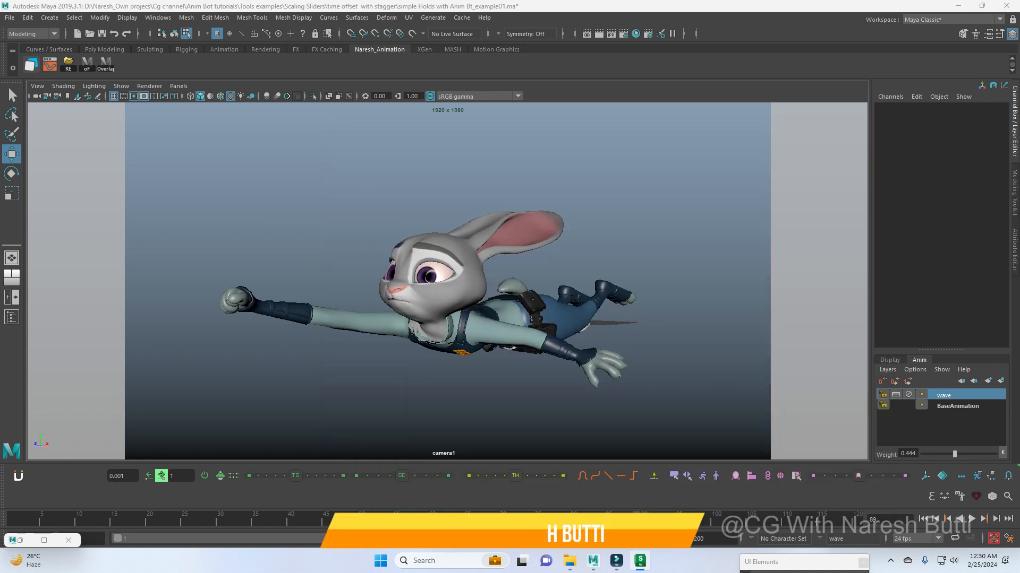